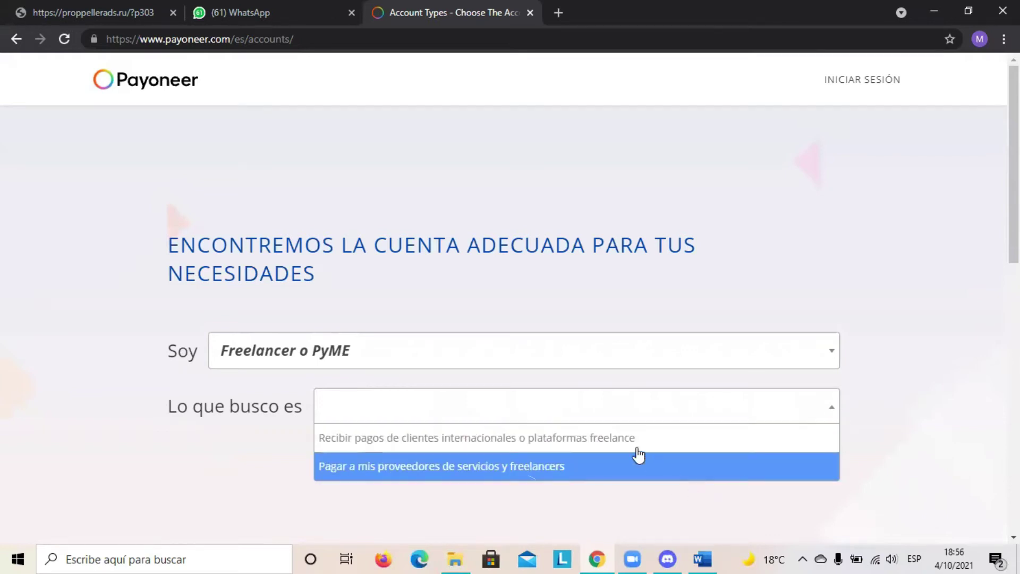
# Choose 'Recibir pagos de clientes internacionales' under 'Lo que busco es' and start registration
pyautogui.click(573, 437)
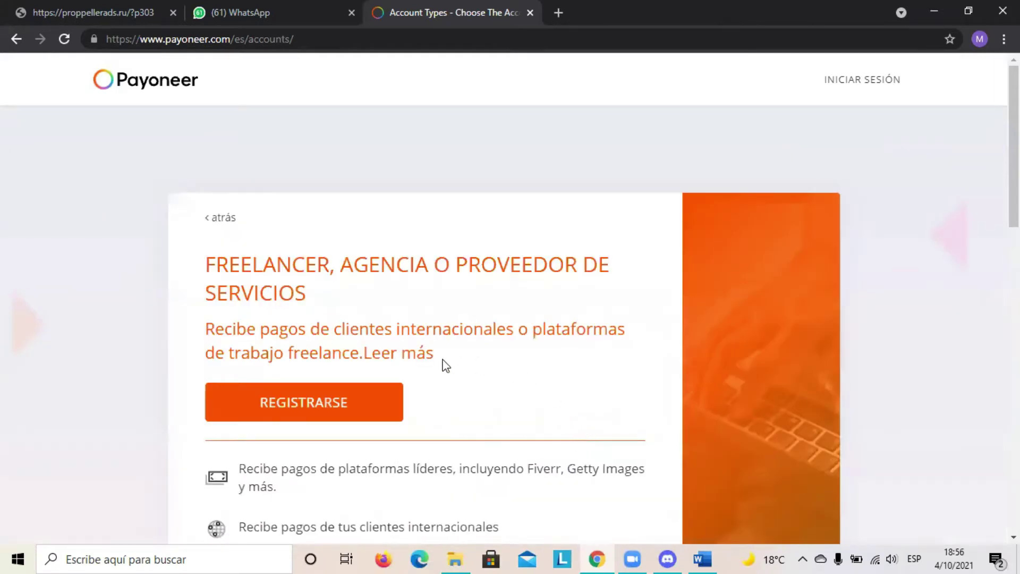
pyautogui.click(323, 403)
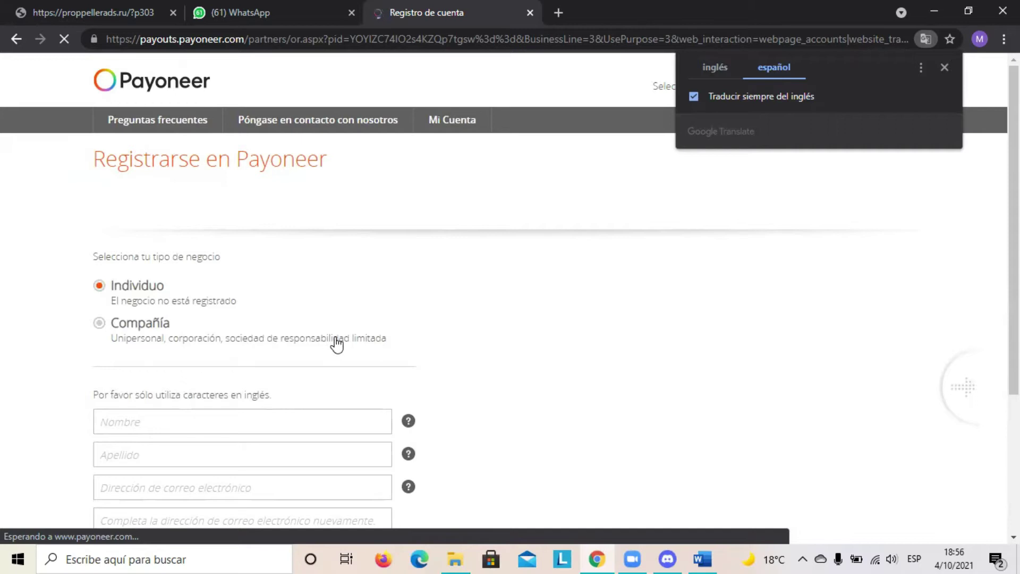
# Enter the applicant's first names in the Nombre field, capitalised
pyautogui.scroll(-2, 335, 349)
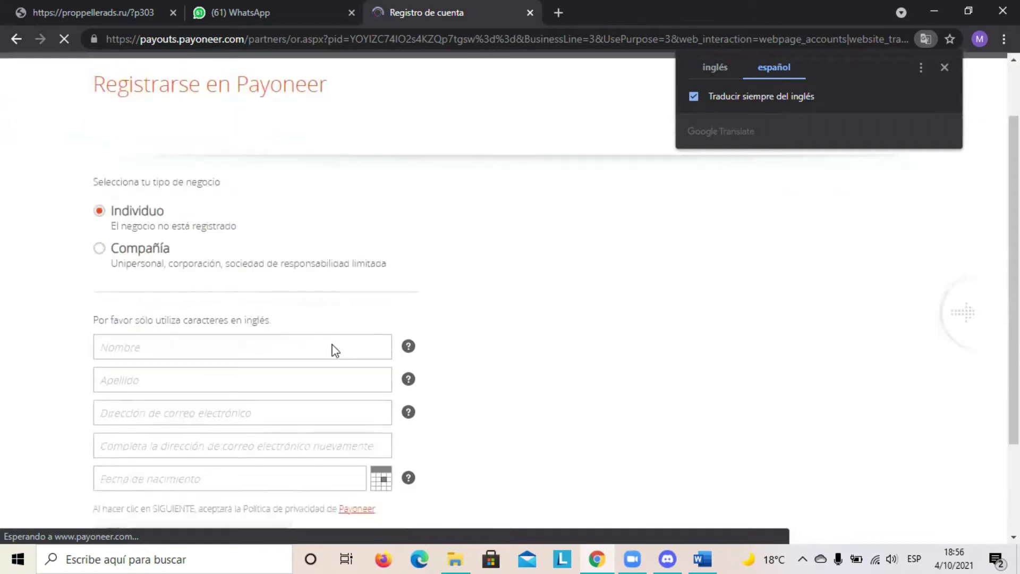
pyautogui.click(116, 346)
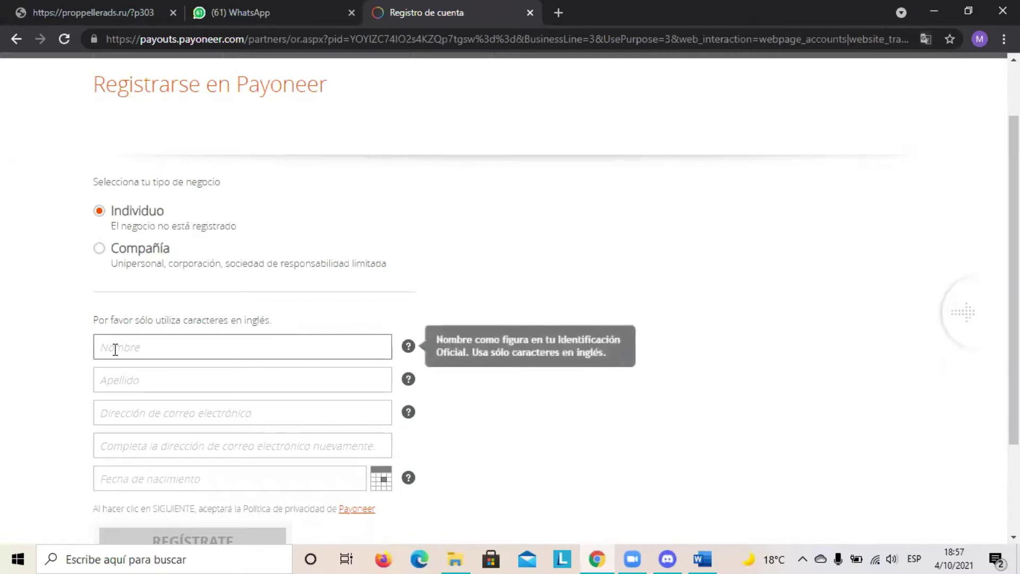
pyautogui.press('capslock')
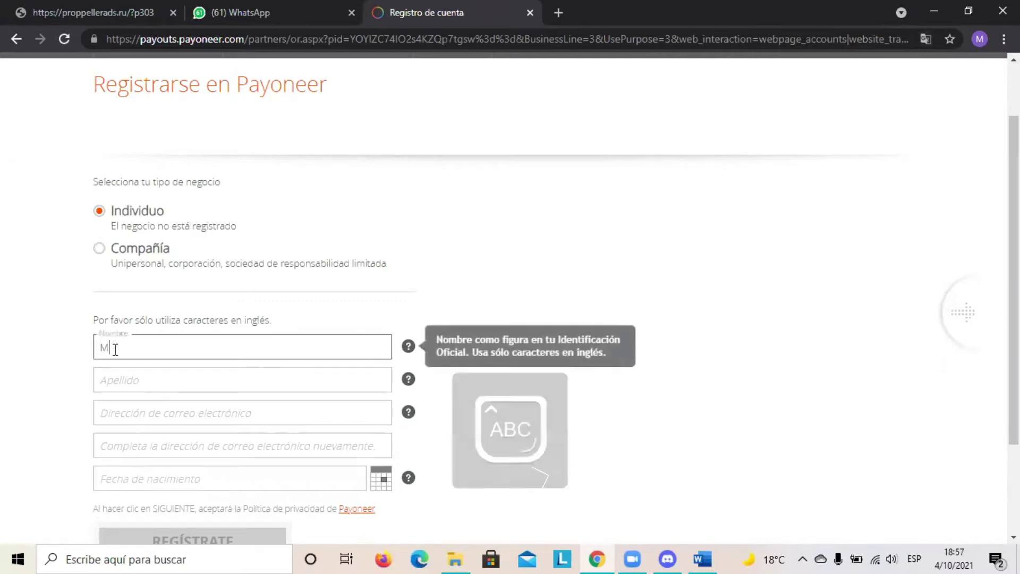
pyautogui.press('capslock')
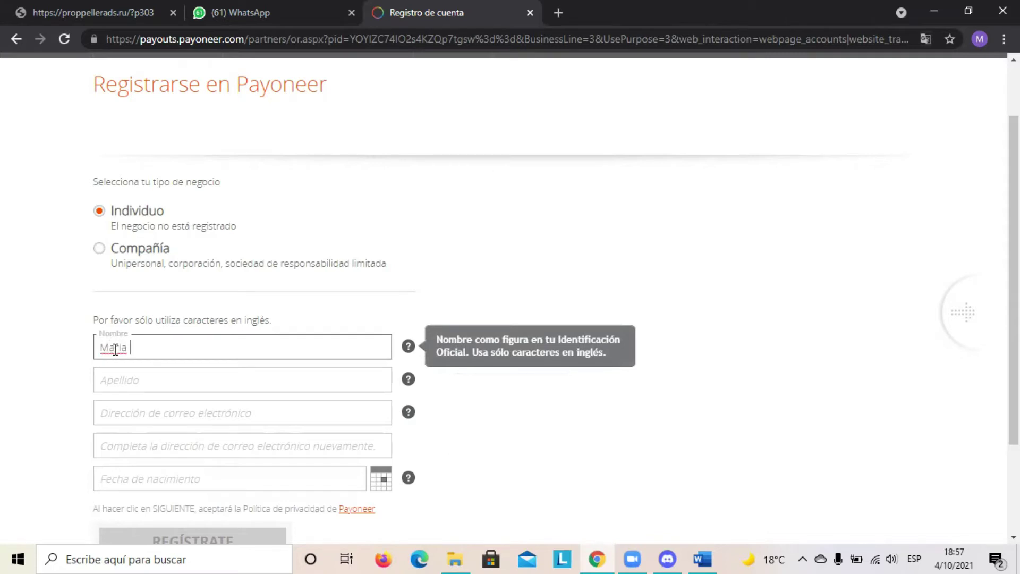
pyautogui.press('capslock')
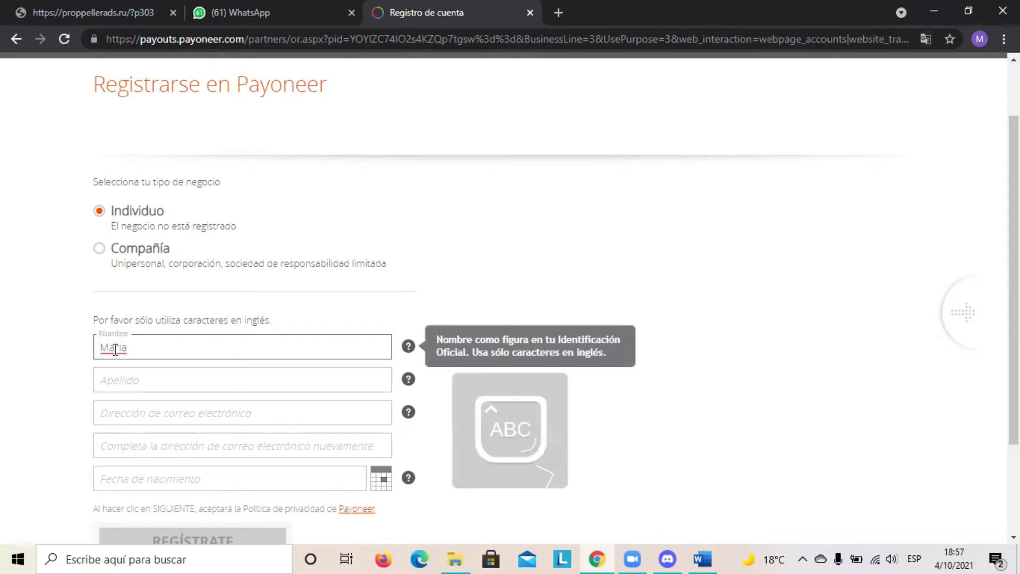
pyautogui.press('capslock')
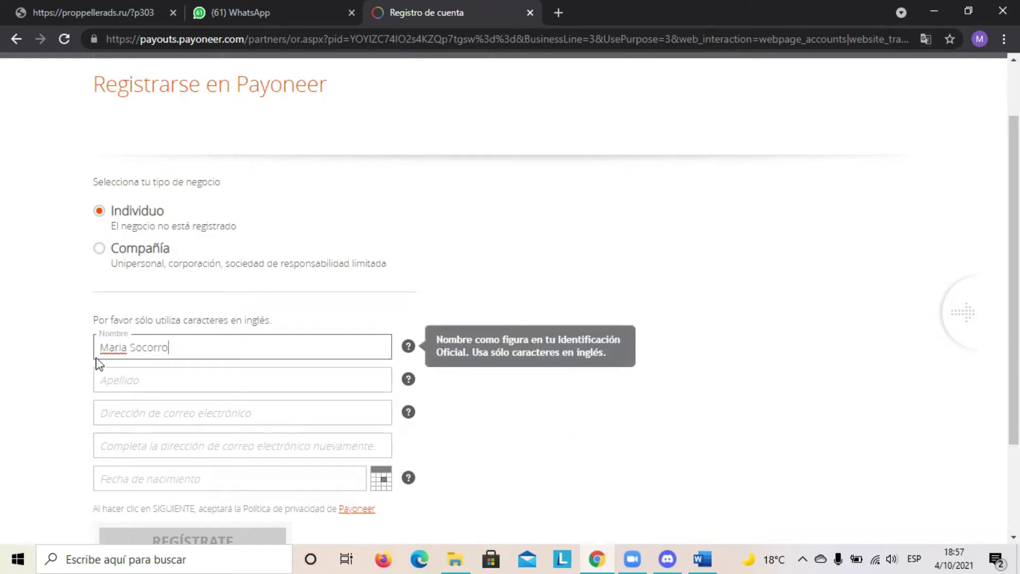
# Enter the applicant's surname in the Apellido field, removing a stray letter
pyautogui.click(135, 386)
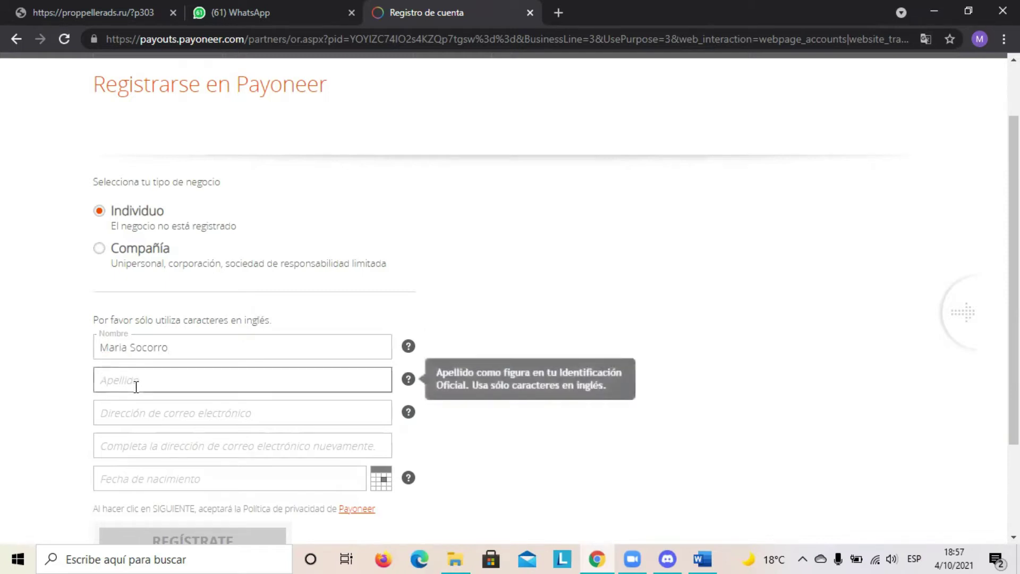
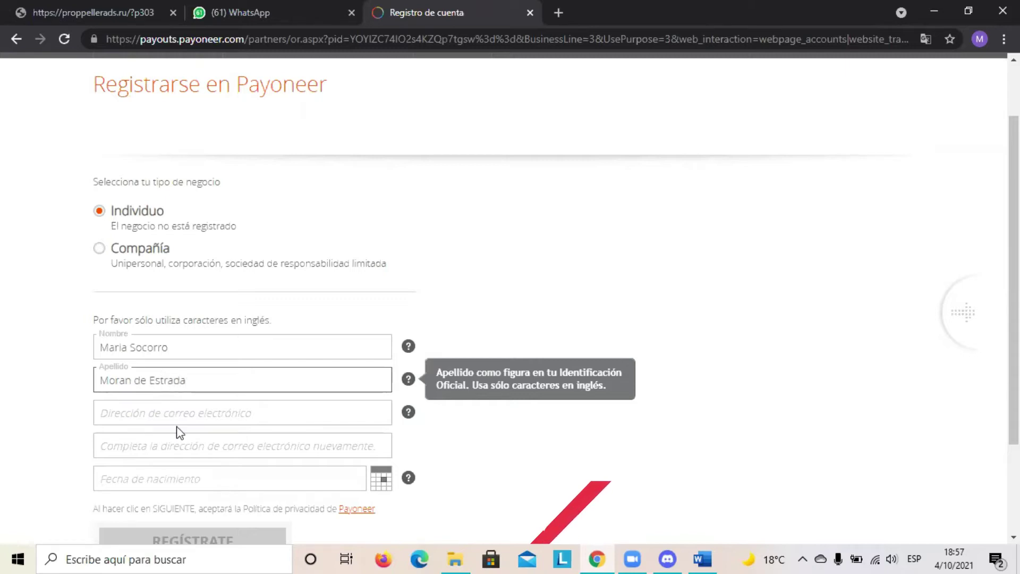
pyautogui.click(191, 416)
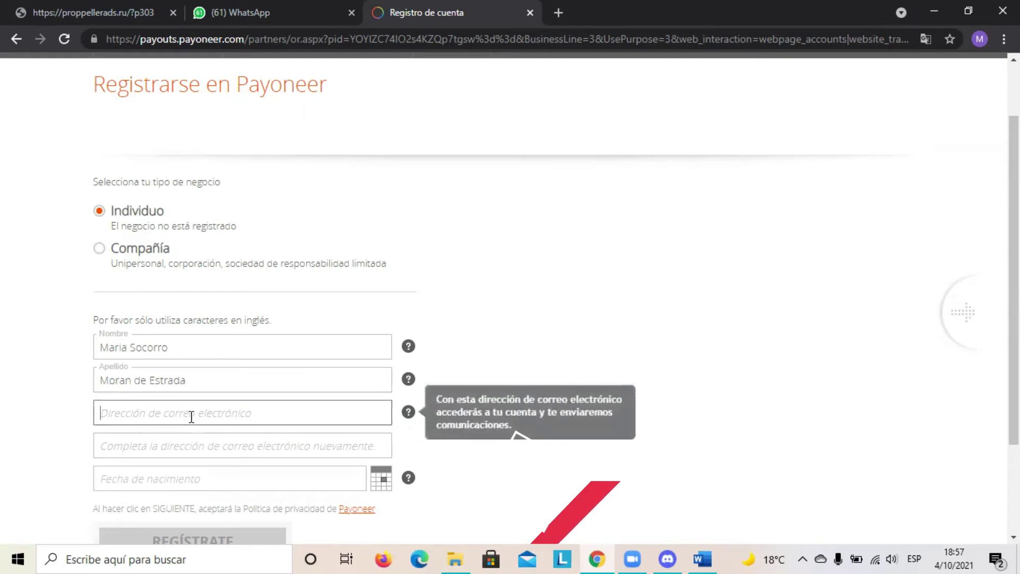
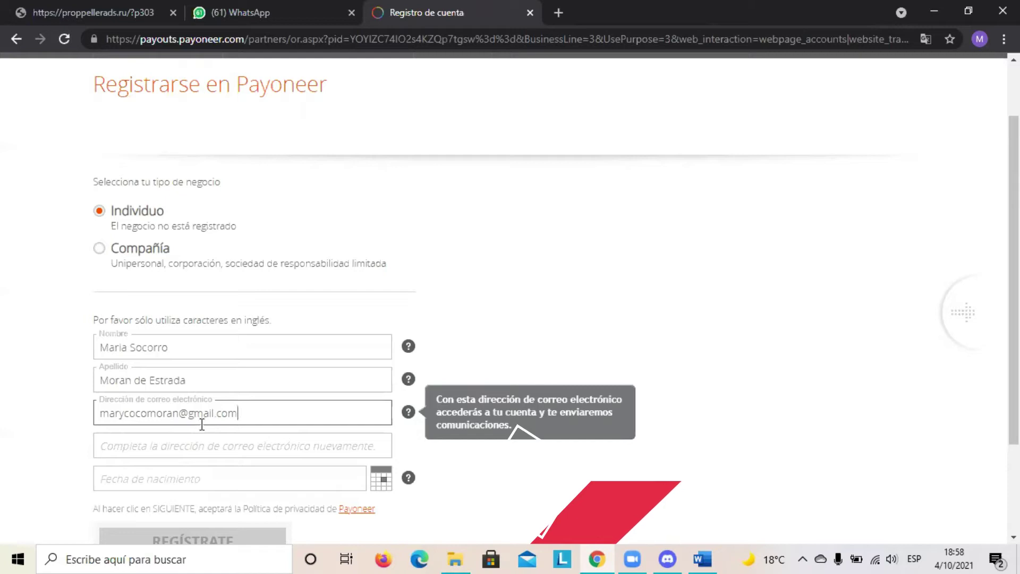
# Type the applicant's e-mail address into both the e-mail and confirm-email fields
pyautogui.click(129, 448)
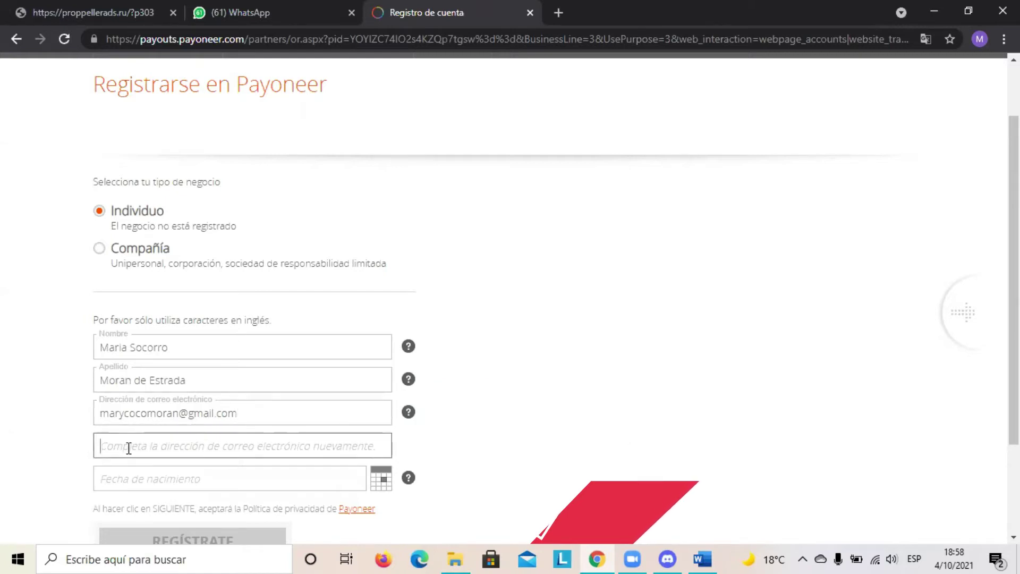
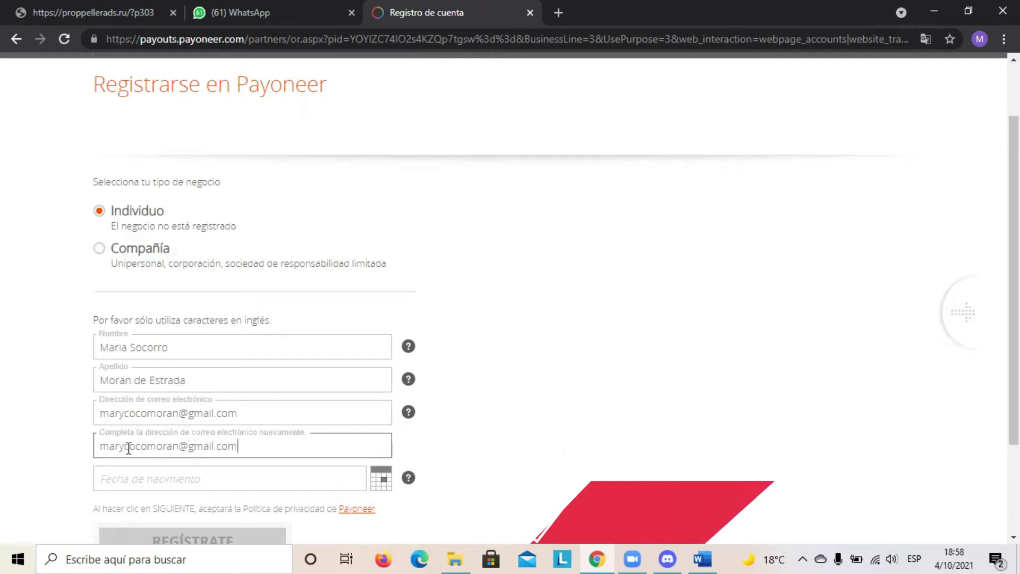
pyautogui.click(147, 485)
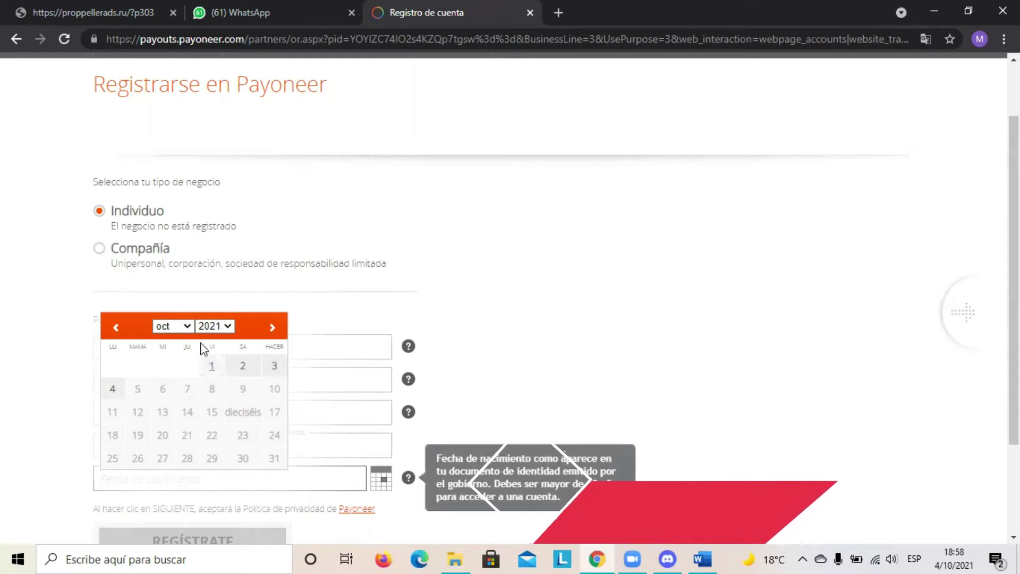
# In the date-of-birth calendar, pick 1954 as the year and July as the month
pyautogui.click(229, 326)
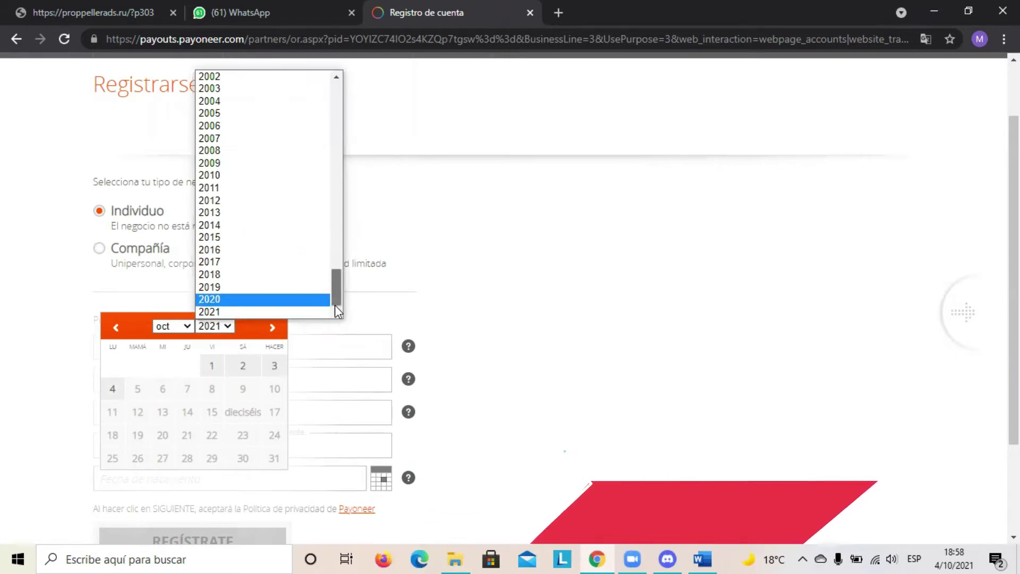
pyautogui.click(337, 77)
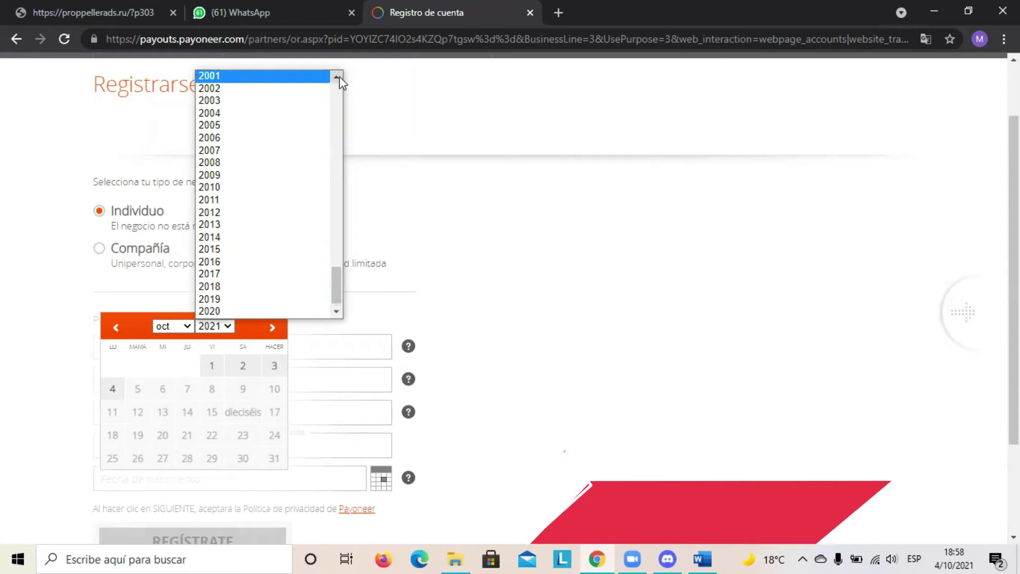
pyautogui.scroll(8, 340, 81)
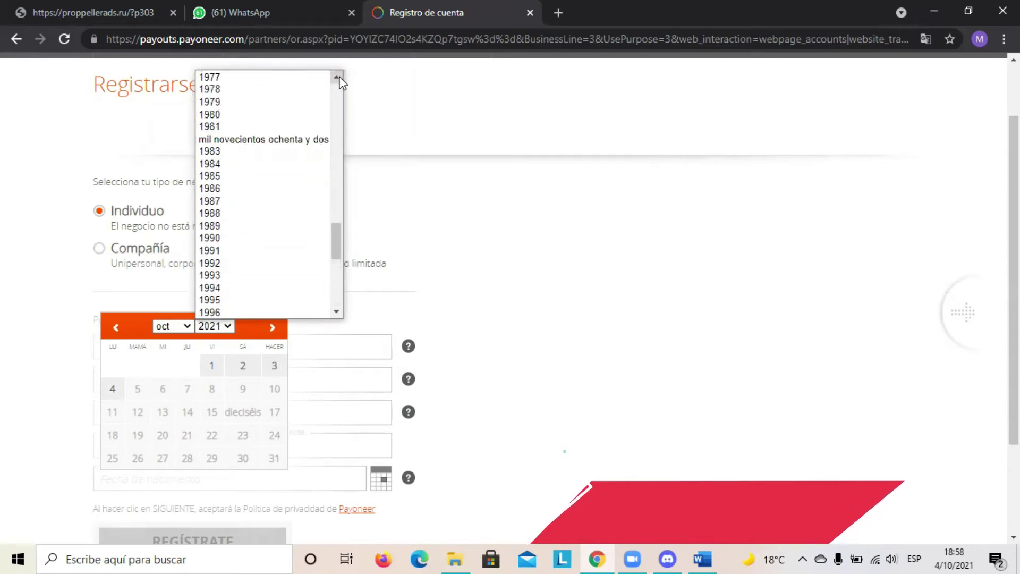
pyautogui.scroll(6, 340, 80)
pyautogui.scroll(6, 339, 81)
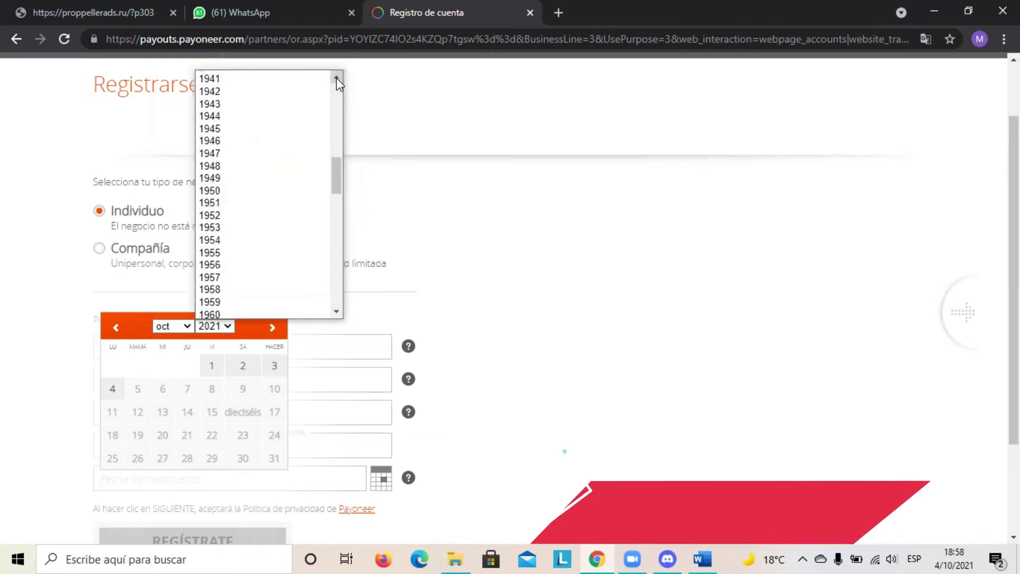
pyautogui.click(225, 240)
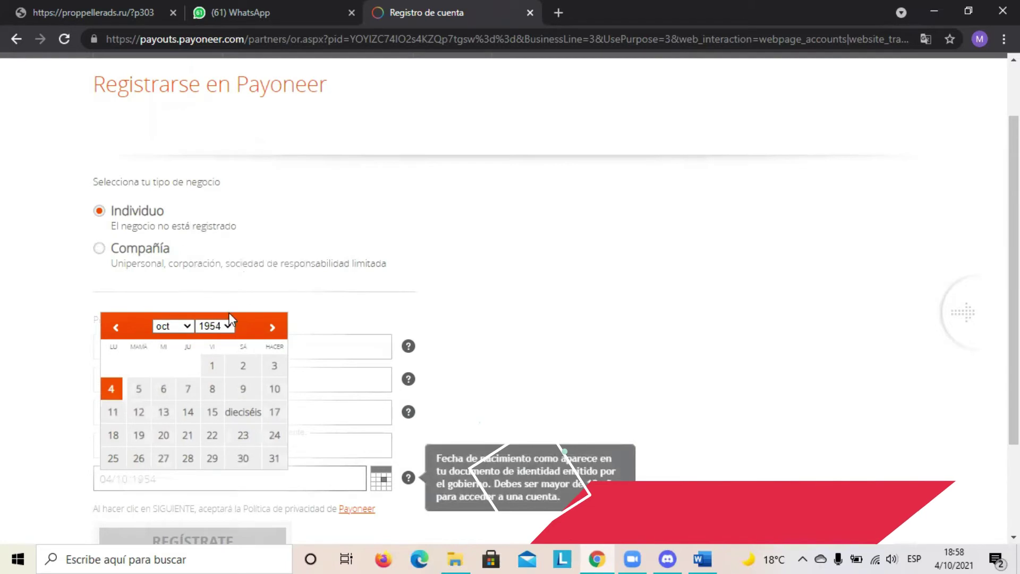
pyautogui.click(187, 327)
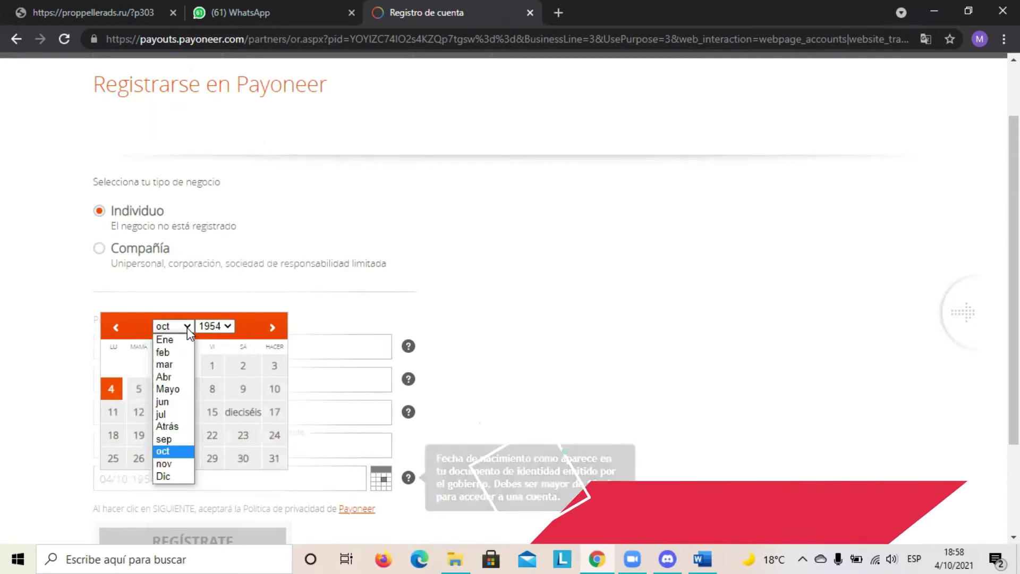
pyautogui.click(167, 413)
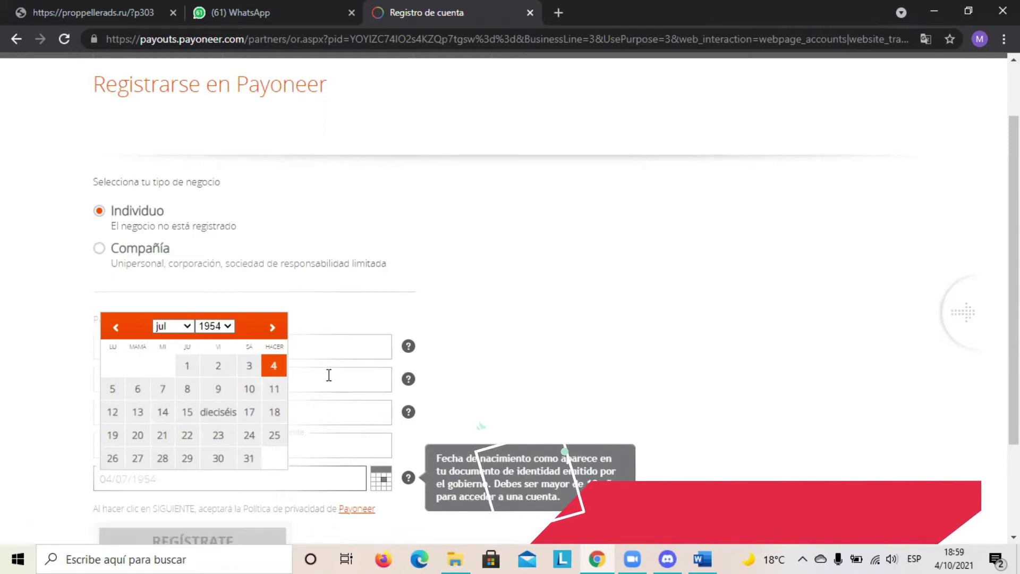
# Pick the 4th as the birth day in the calendar
pyautogui.click(273, 366)
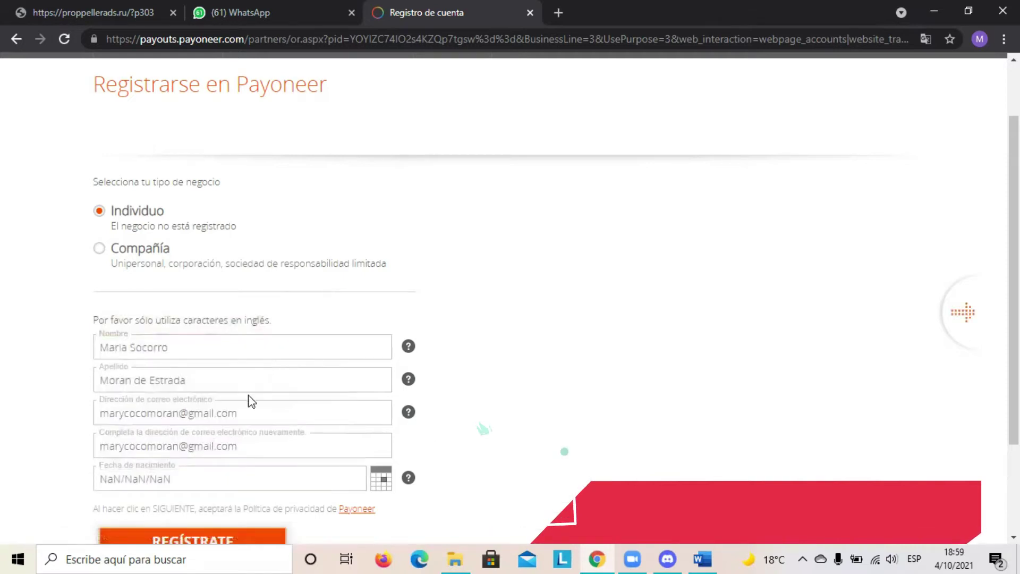
pyautogui.scroll(-2, 246, 405)
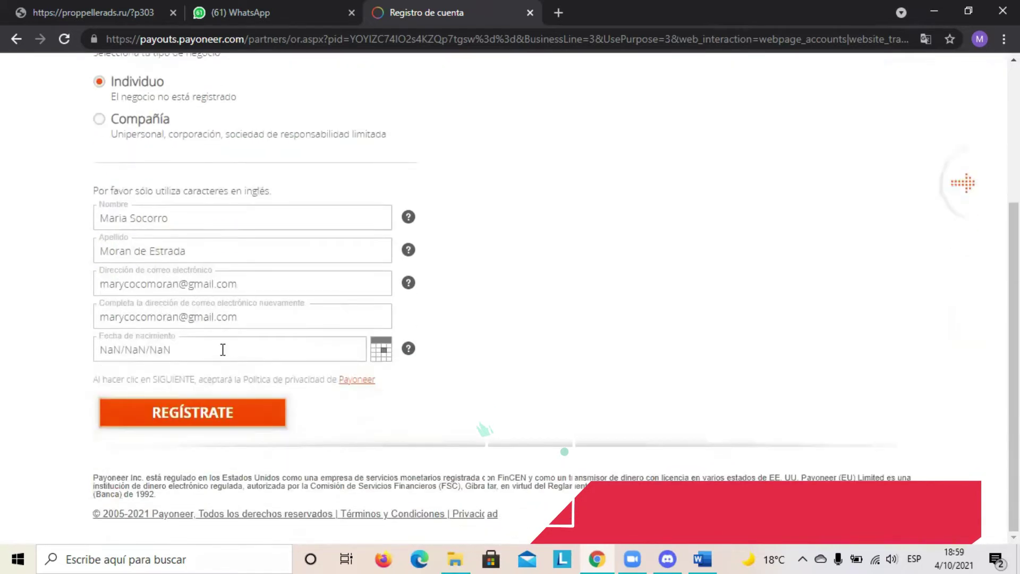
pyautogui.scroll(3, 221, 348)
pyautogui.scroll(-1, 220, 351)
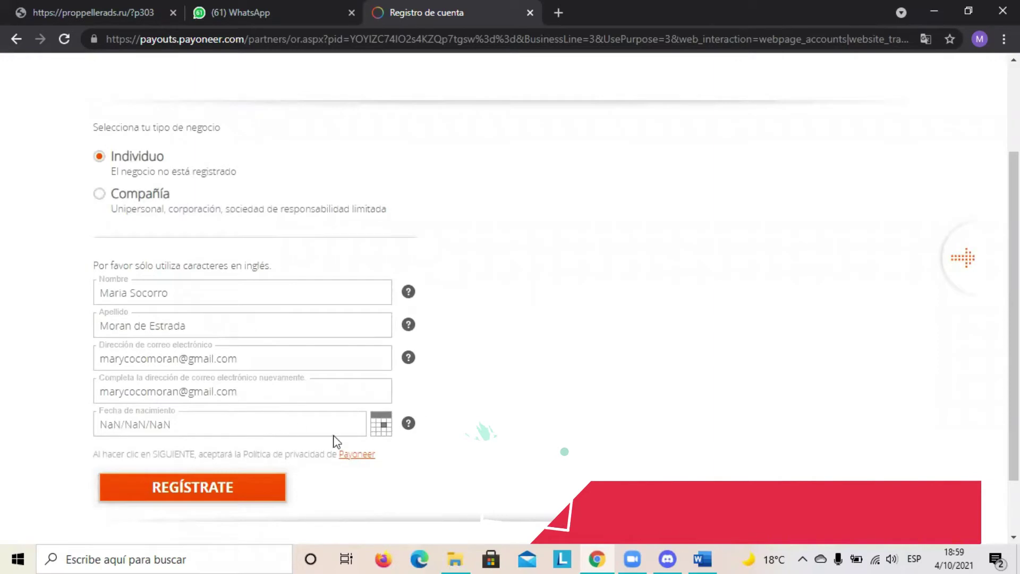
pyautogui.click(186, 428)
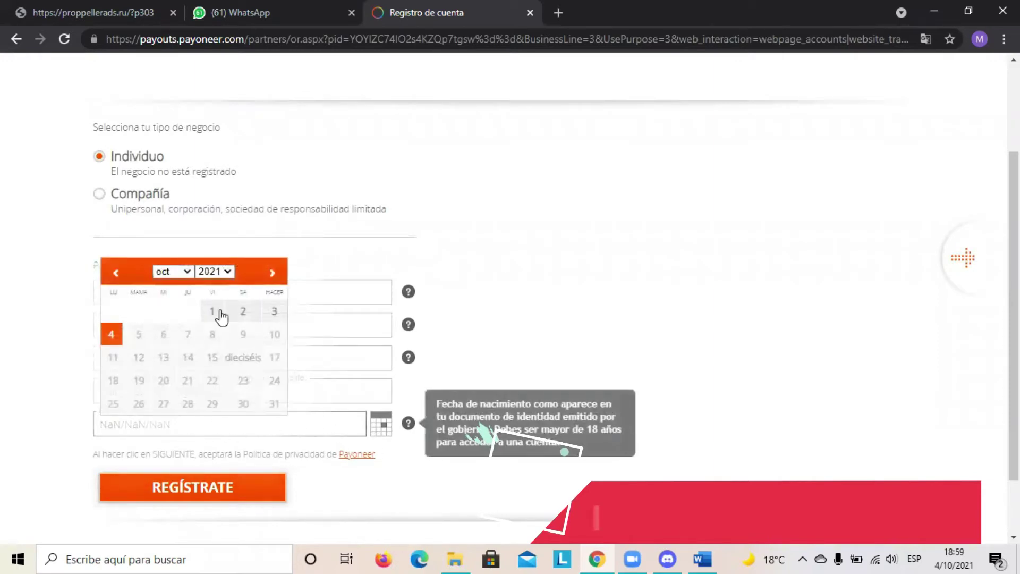
pyautogui.click(227, 272)
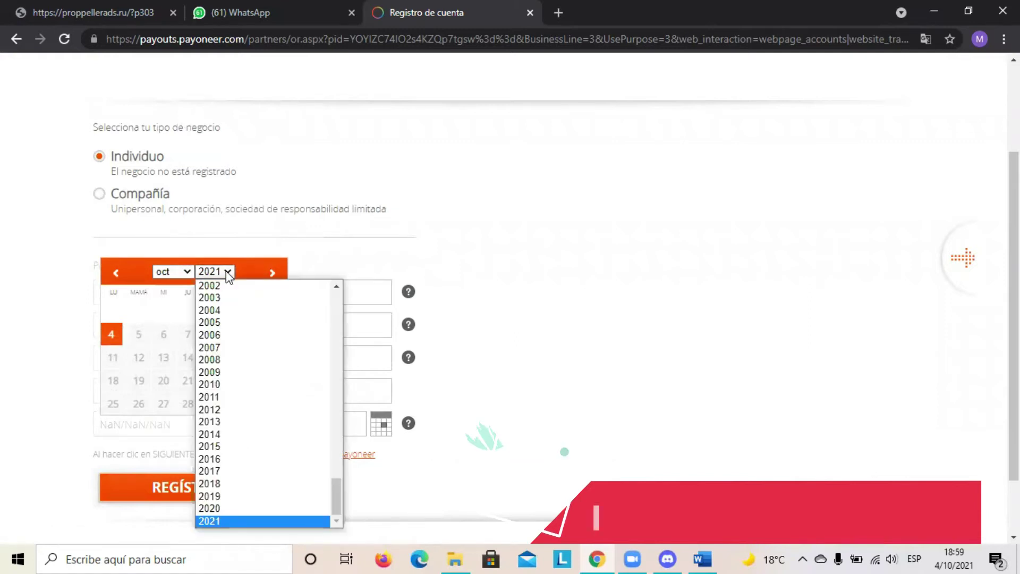
pyautogui.scroll(1, 266, 287)
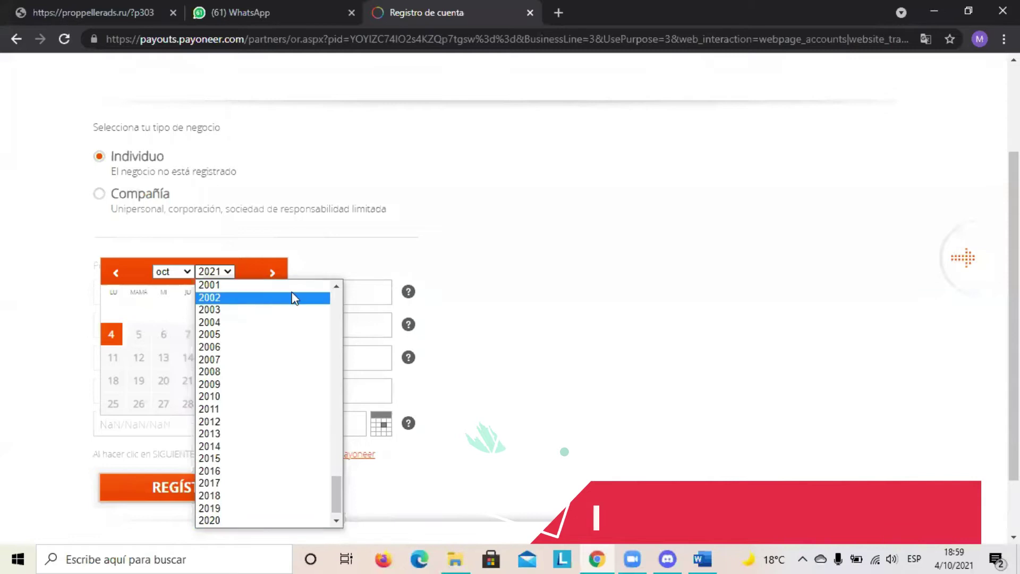
pyautogui.scroll(6, 339, 288)
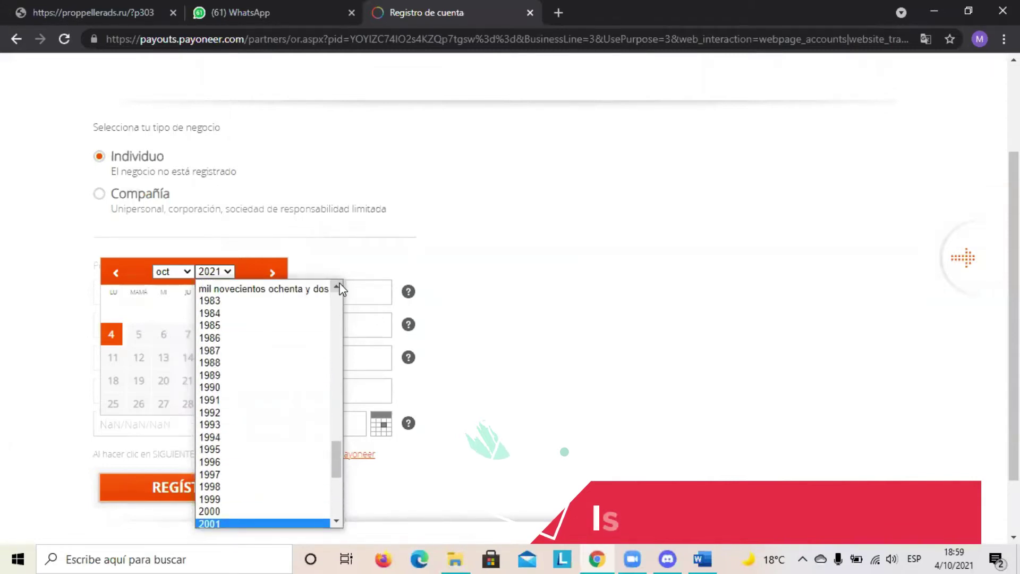
pyautogui.scroll(6, 339, 289)
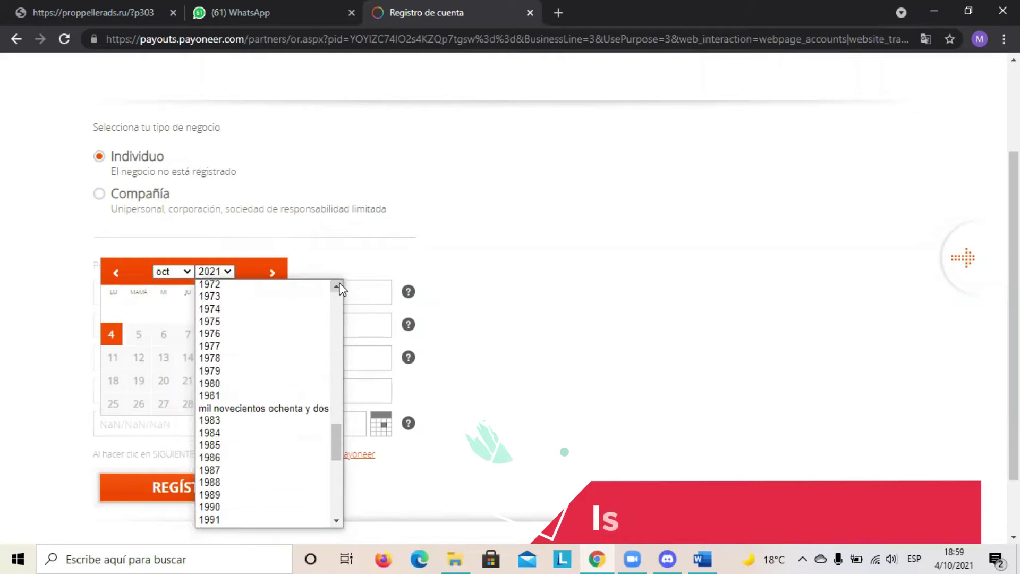
pyautogui.scroll(4, 339, 288)
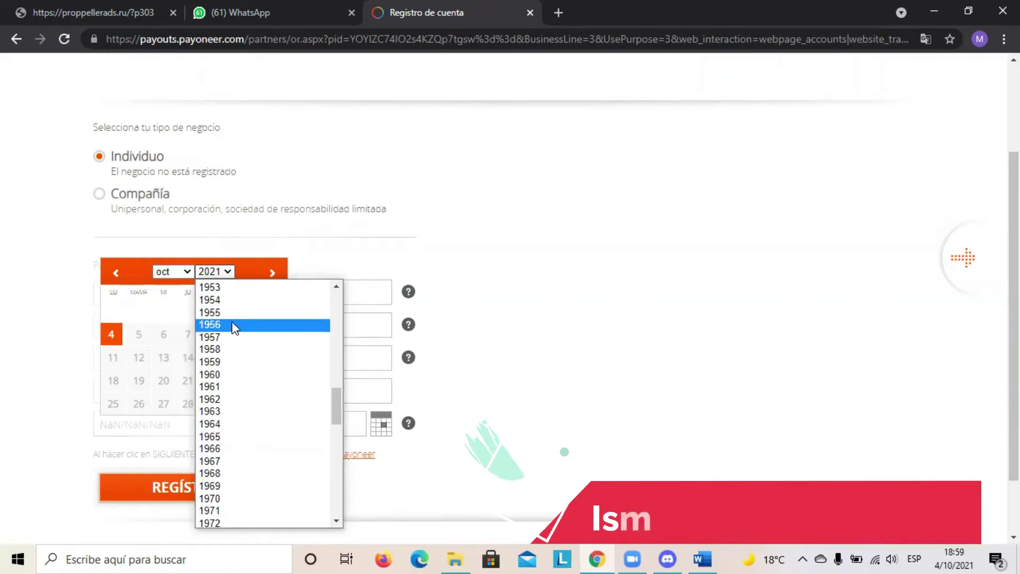
pyautogui.click(232, 300)
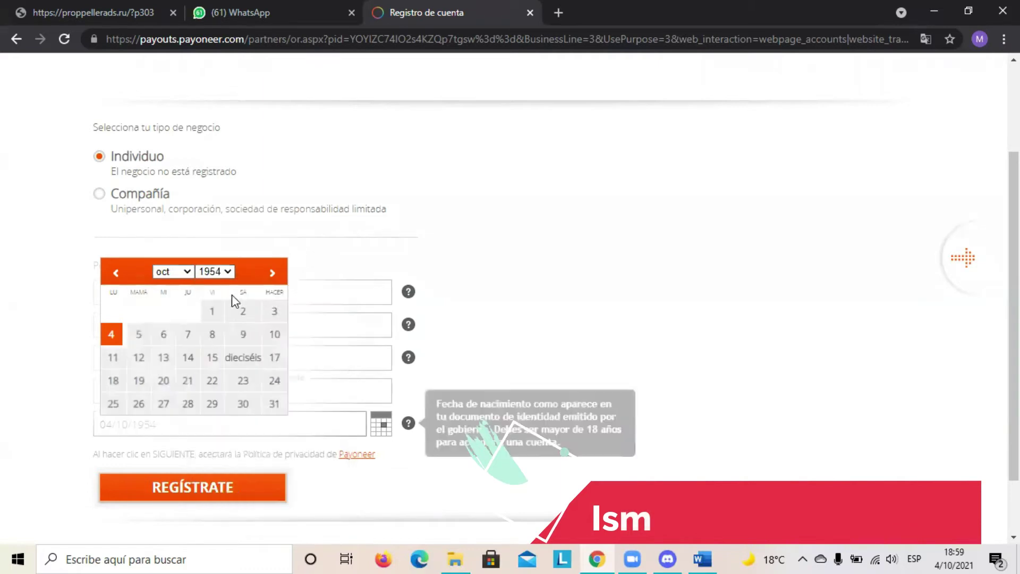
pyautogui.click(187, 271)
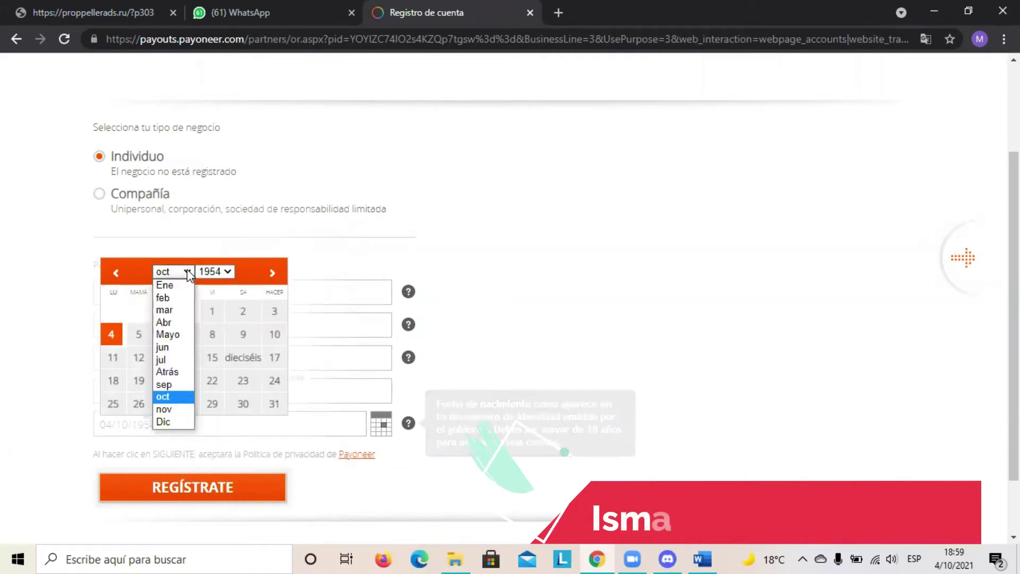
pyautogui.click(162, 359)
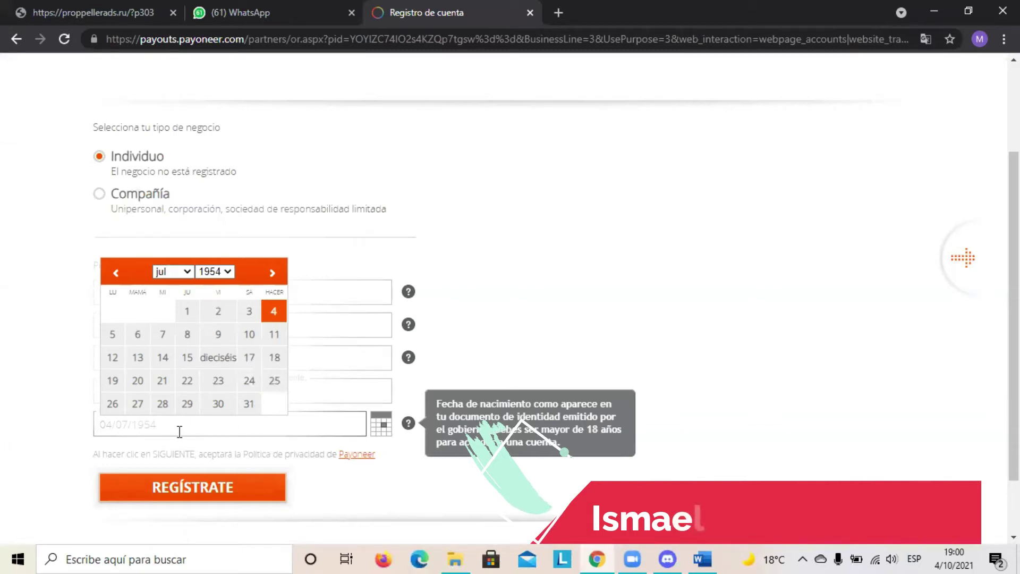
pyautogui.click(204, 492)
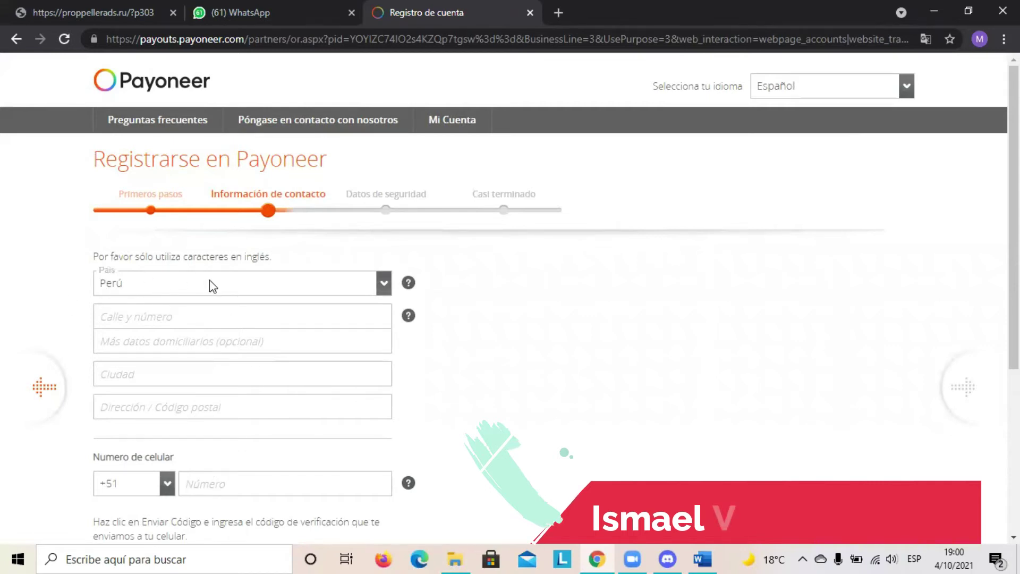
# Fill the street, city and postal code from Chrome's saved address
pyautogui.click(160, 316)
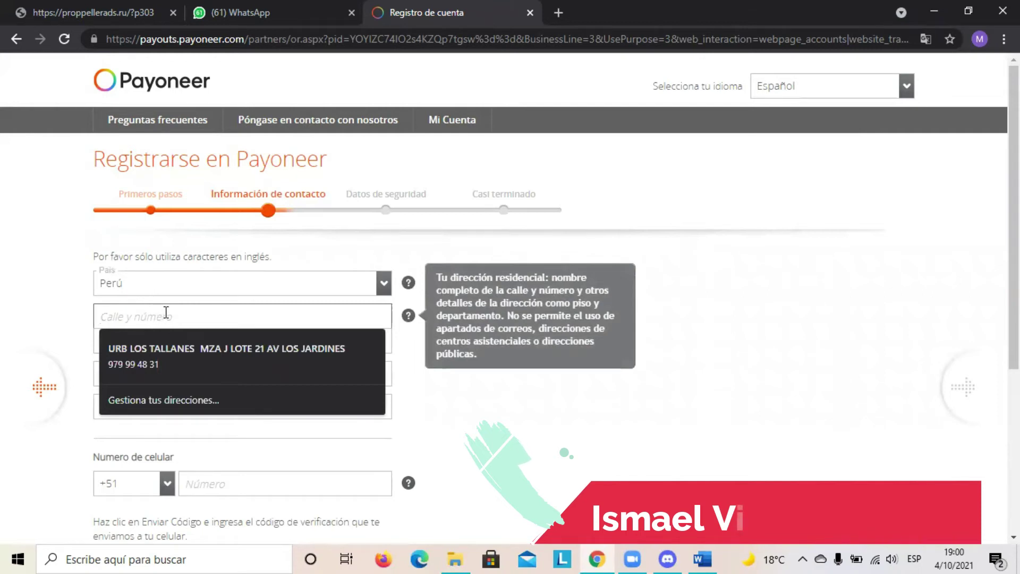
pyautogui.click(161, 350)
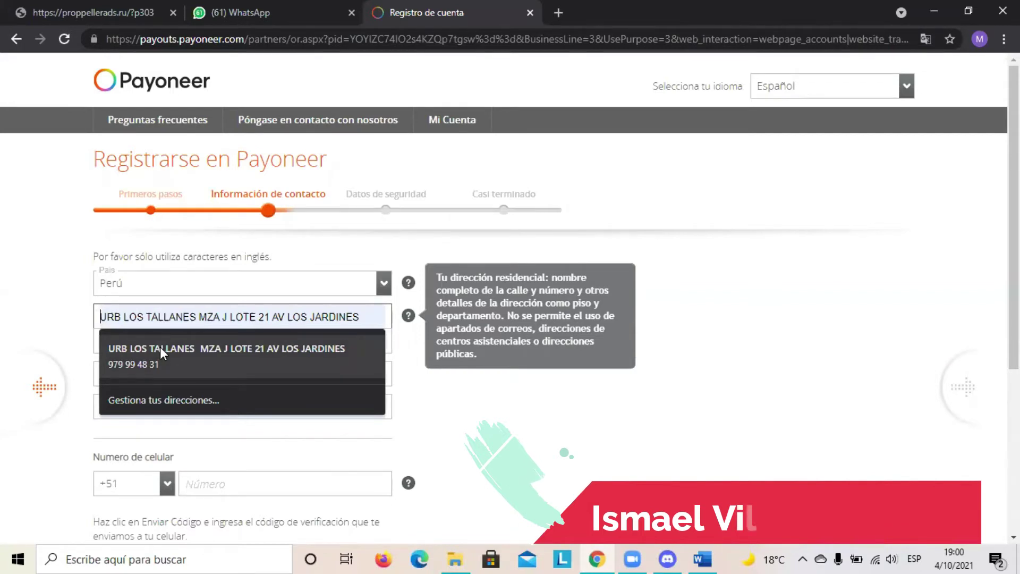
pyautogui.click(163, 346)
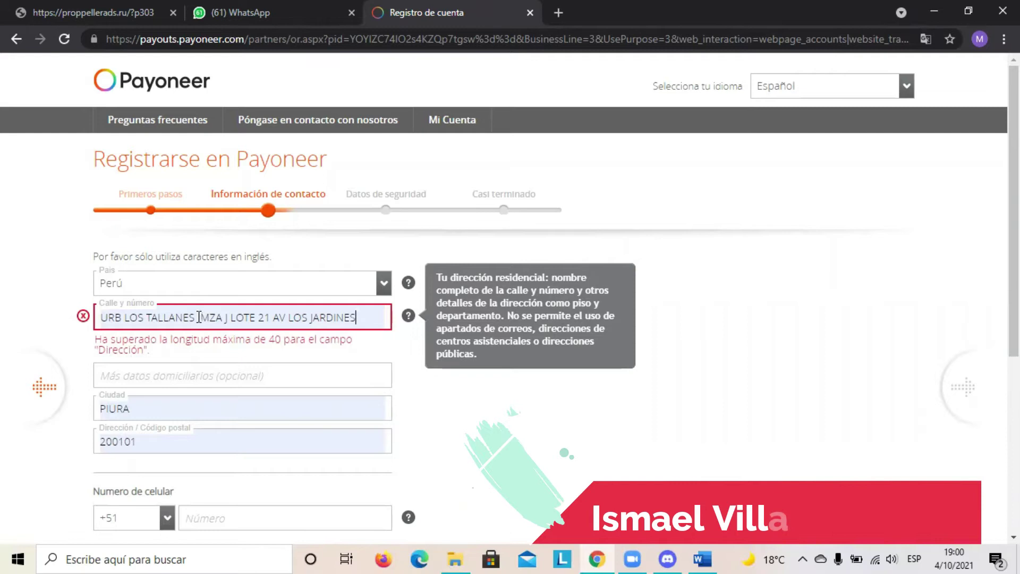
# Shorten the street address line until it fits the 40-character limit
pyautogui.click(195, 317)
pyautogui.click(196, 317)
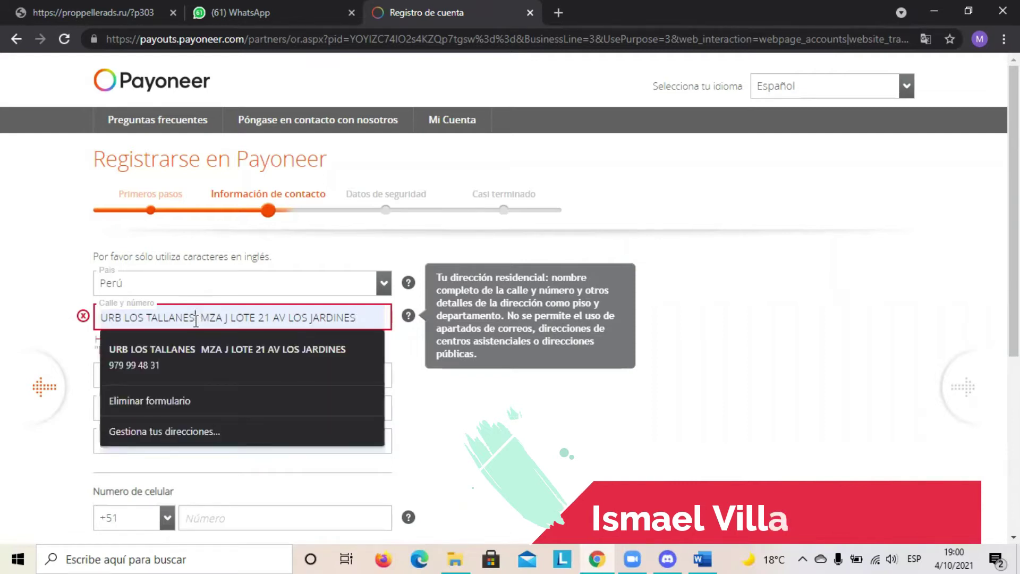
pyautogui.press('Escape')
pyautogui.press('BackSpace')
pyautogui.press('BackSpace')
pyautogui.press('BackSpace')
pyautogui.press('BackSpace')
pyautogui.press('BackSpace')
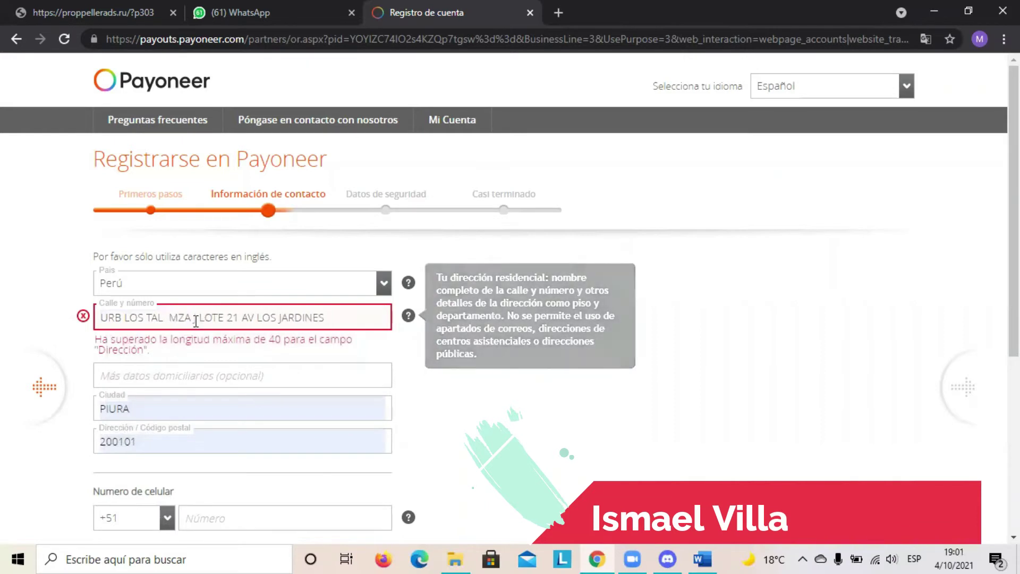
pyautogui.press('BackSpace')
pyautogui.press('BackSpace')
pyautogui.press('BackSpace')
pyautogui.press('BackSpace')
pyautogui.press('BackSpace')
pyautogui.press('BackSpace')
pyautogui.press('BackSpace')
pyautogui.press('BackSpace')
pyautogui.press('BackSpace')
pyautogui.press('BackSpace')
pyautogui.press('BackSpace')
pyautogui.press('BackSpace')
pyautogui.press('End')
pyautogui.press('BackSpace')
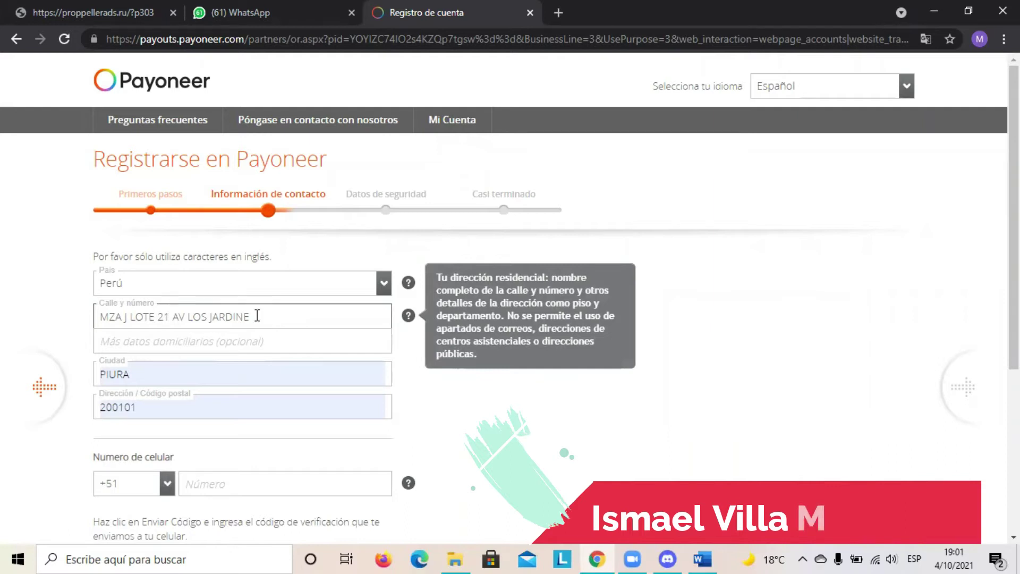
pyautogui.write('S')
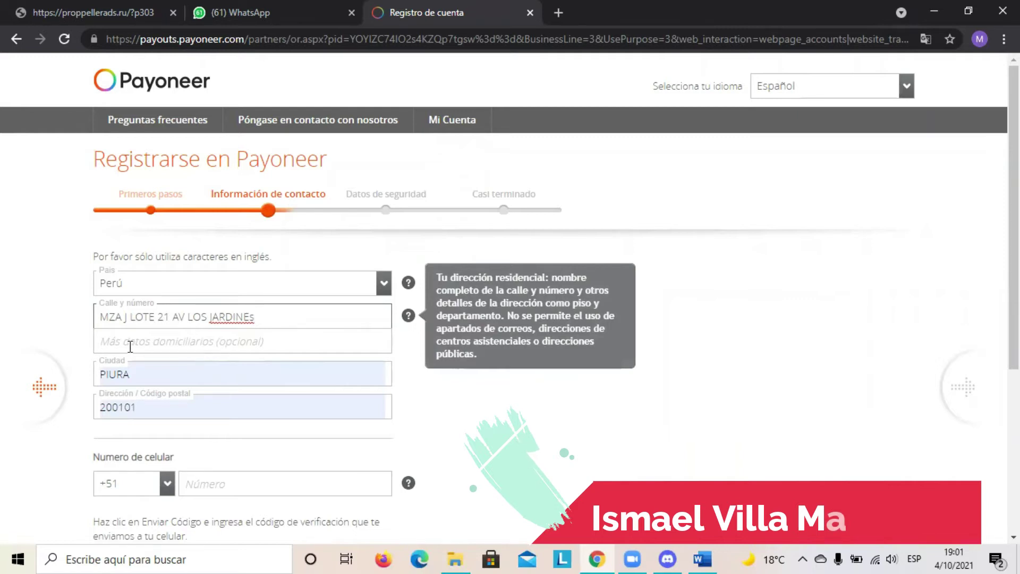
# Type the neighbourhood name into the optional Más datos domiciliarios line, dismissing autofill suggestions
pyautogui.click(114, 342)
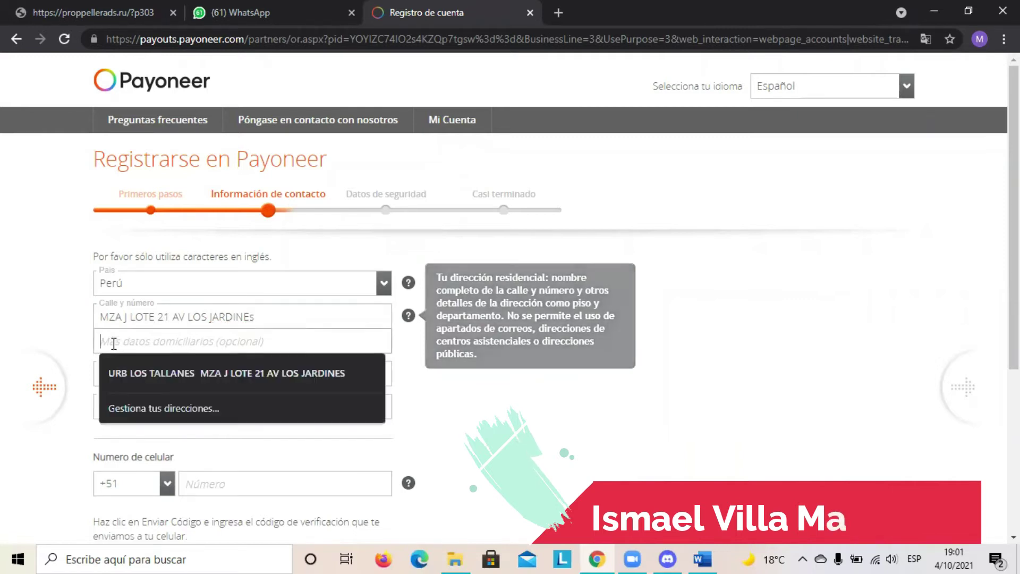
pyautogui.click(132, 376)
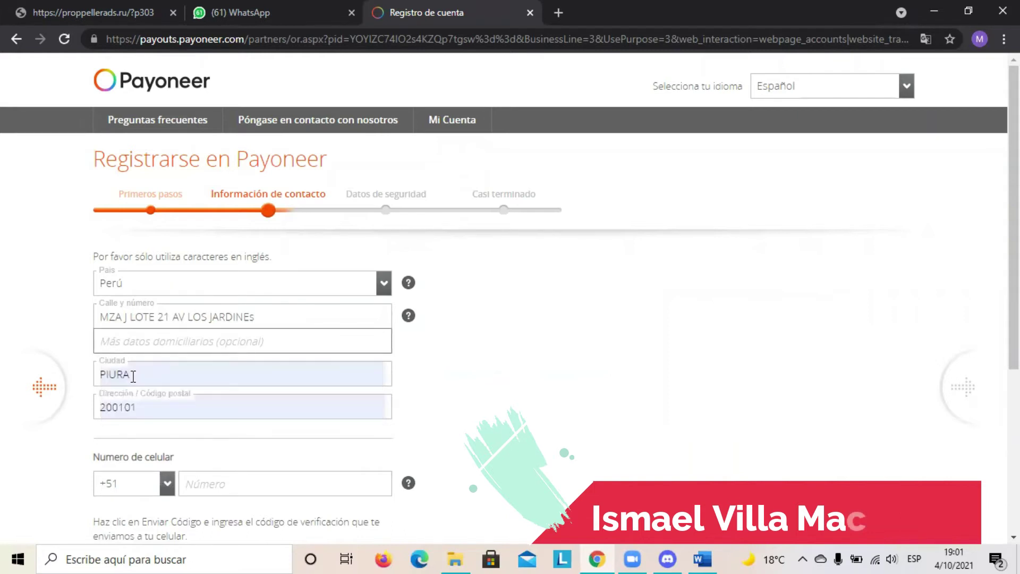
pyautogui.click(160, 341)
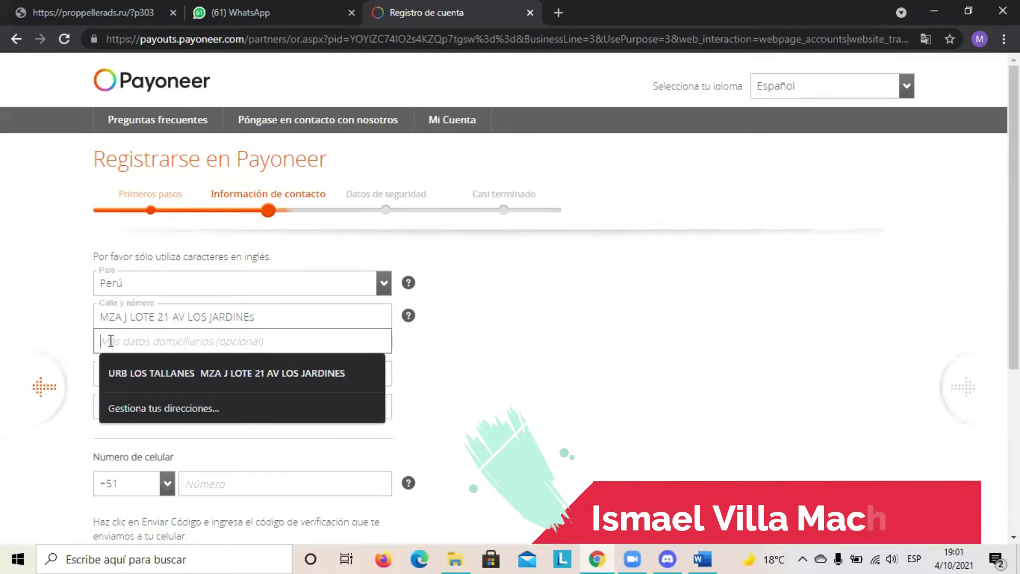
pyautogui.write('U')
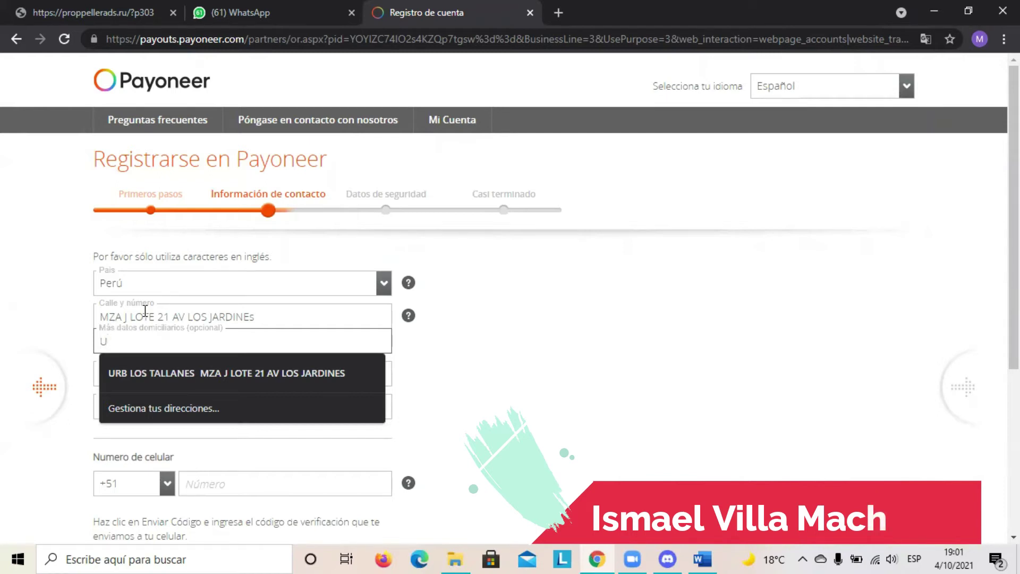
pyautogui.write('rb. L')
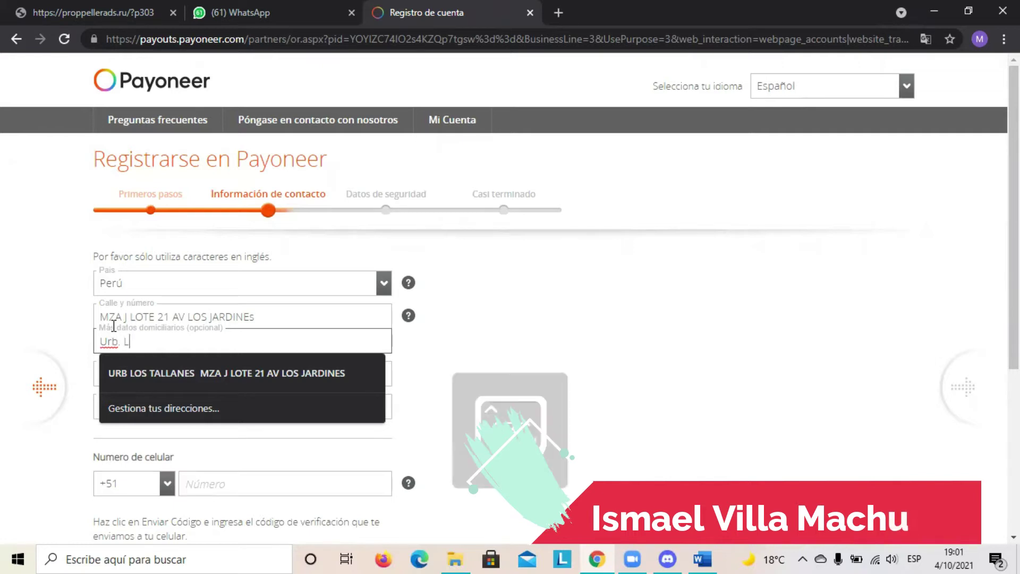
pyautogui.write('os Tallanes')
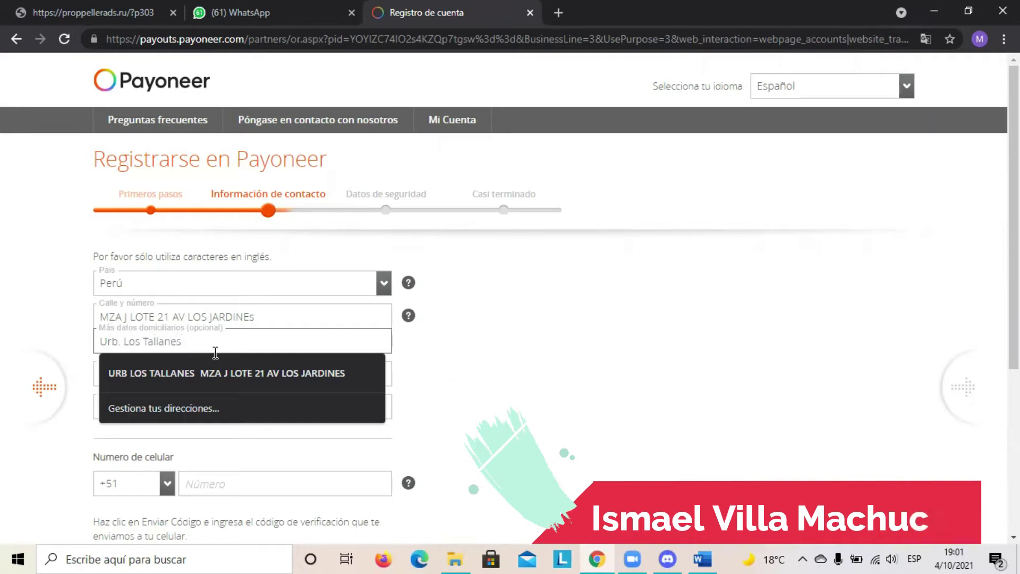
pyautogui.scroll(-1, 260, 317)
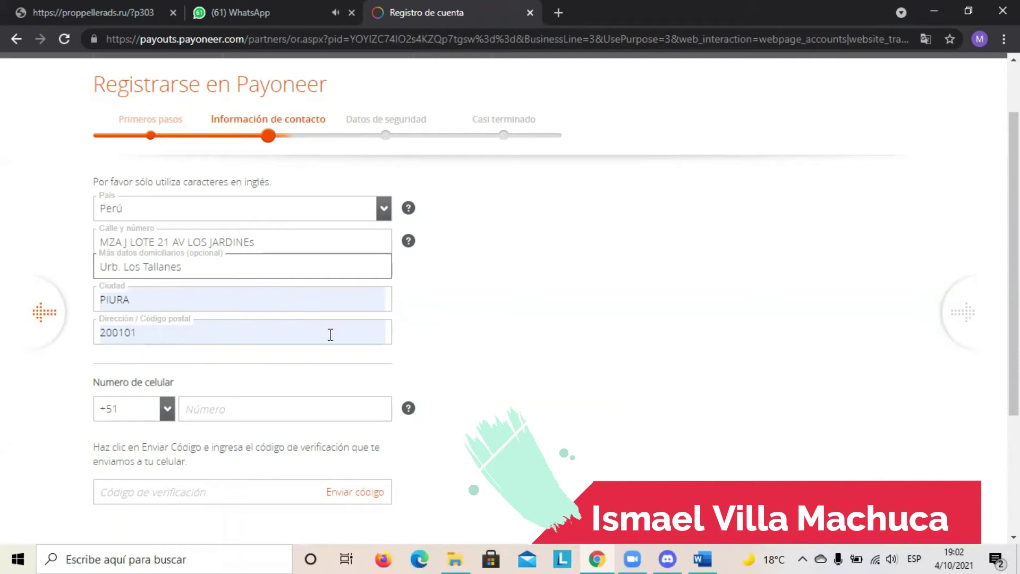
pyautogui.click(211, 409)
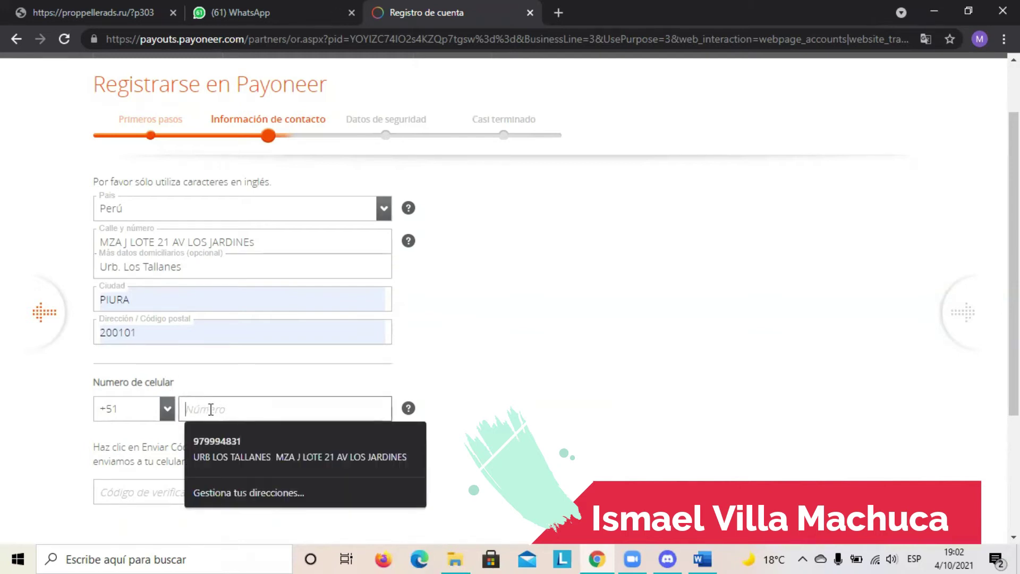
pyautogui.click(210, 442)
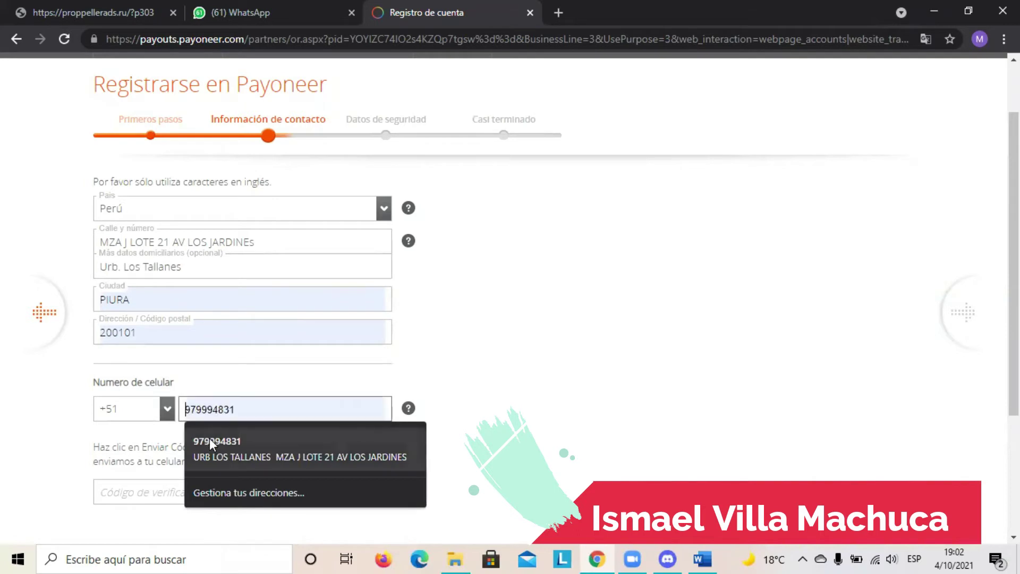
pyautogui.click(210, 441)
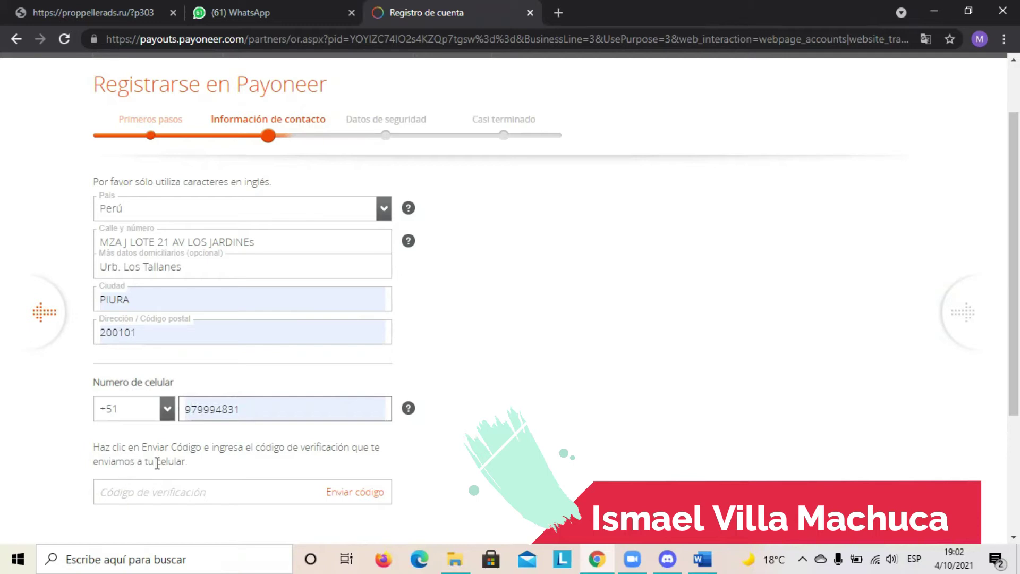
pyautogui.scroll(-2, 197, 435)
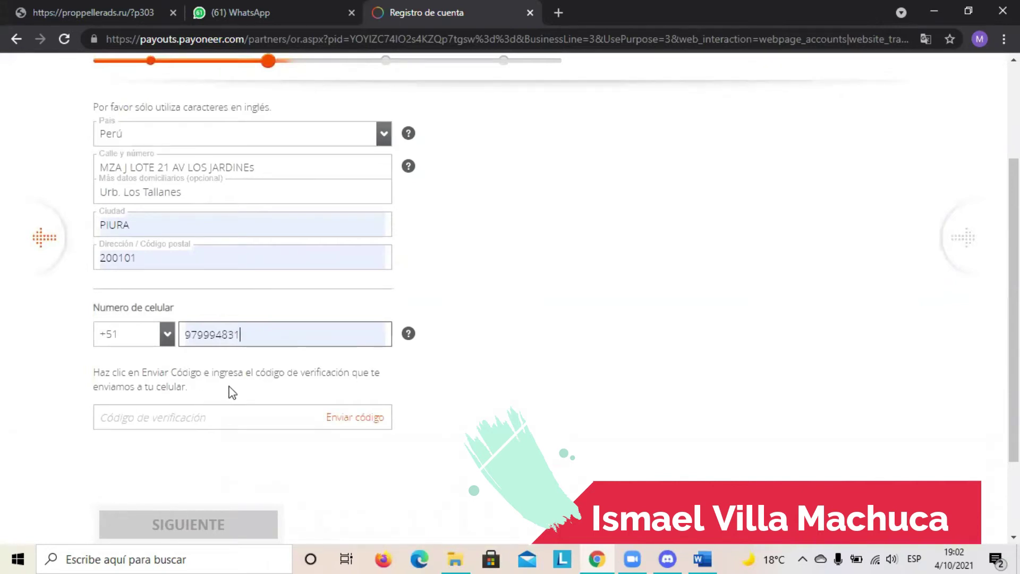
pyautogui.click(215, 423)
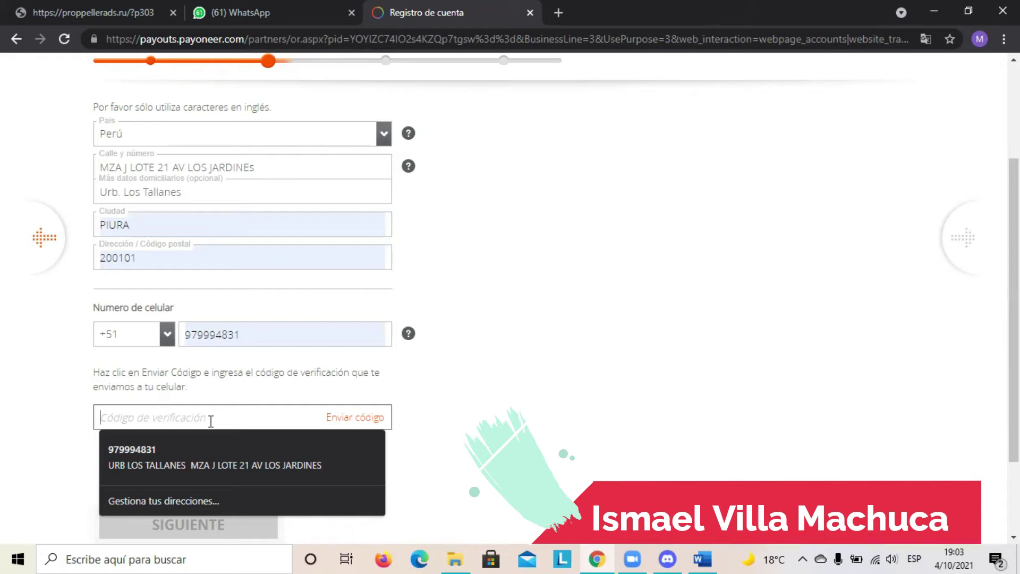
# Request an SMS verification code, enter the received code, and submit the contact step
pyautogui.click(350, 418)
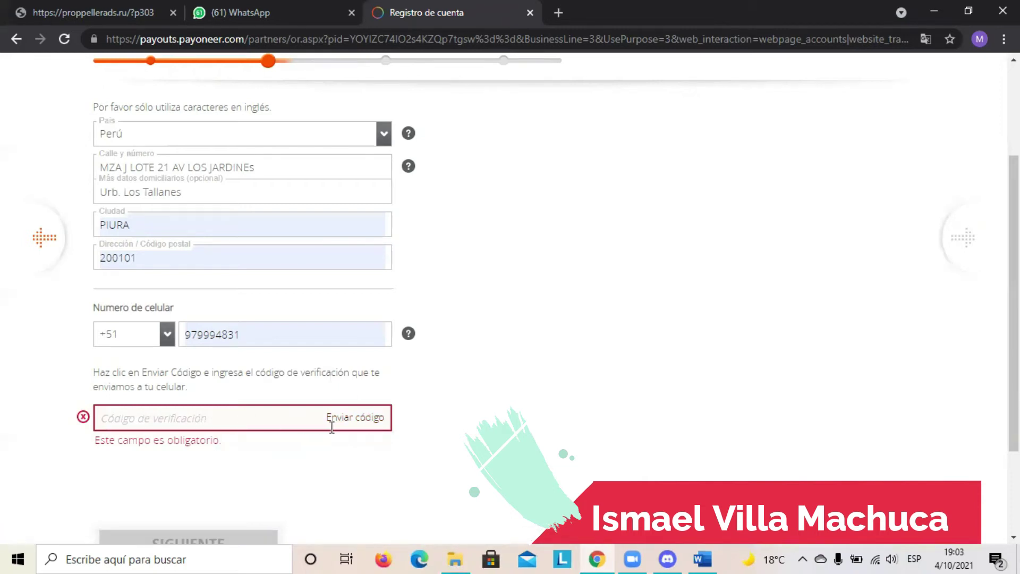
pyautogui.click(190, 419)
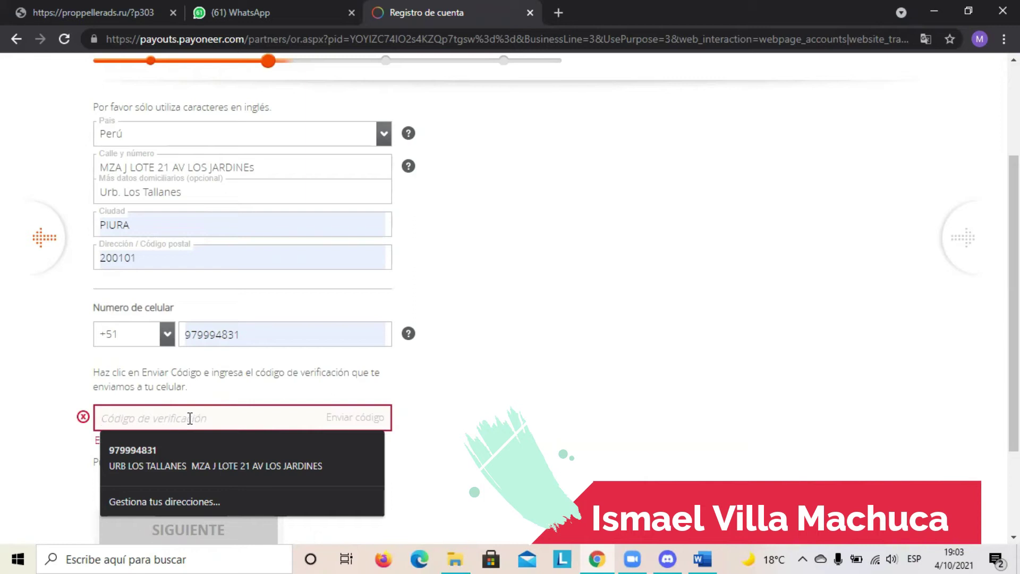
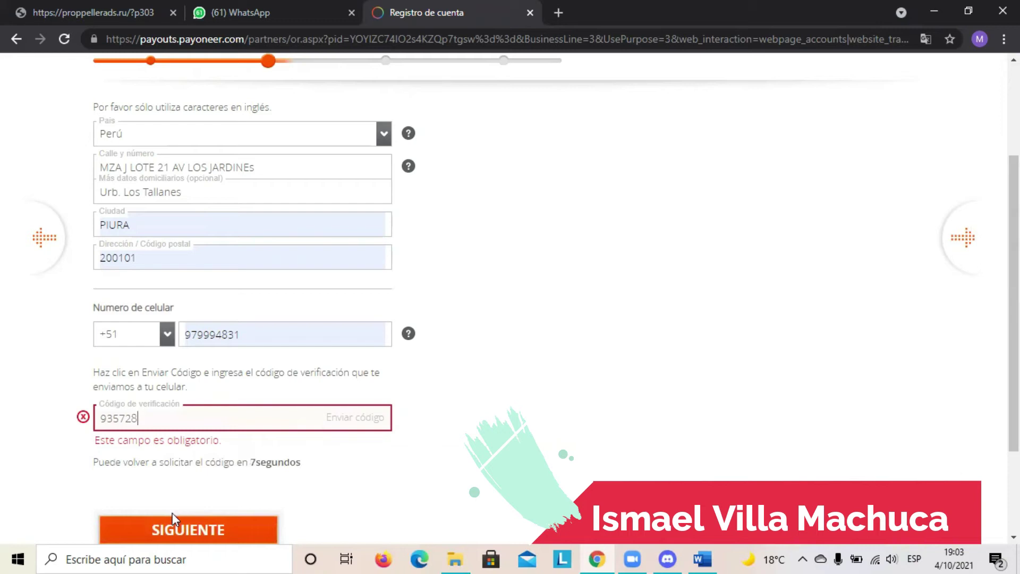
pyautogui.click(176, 531)
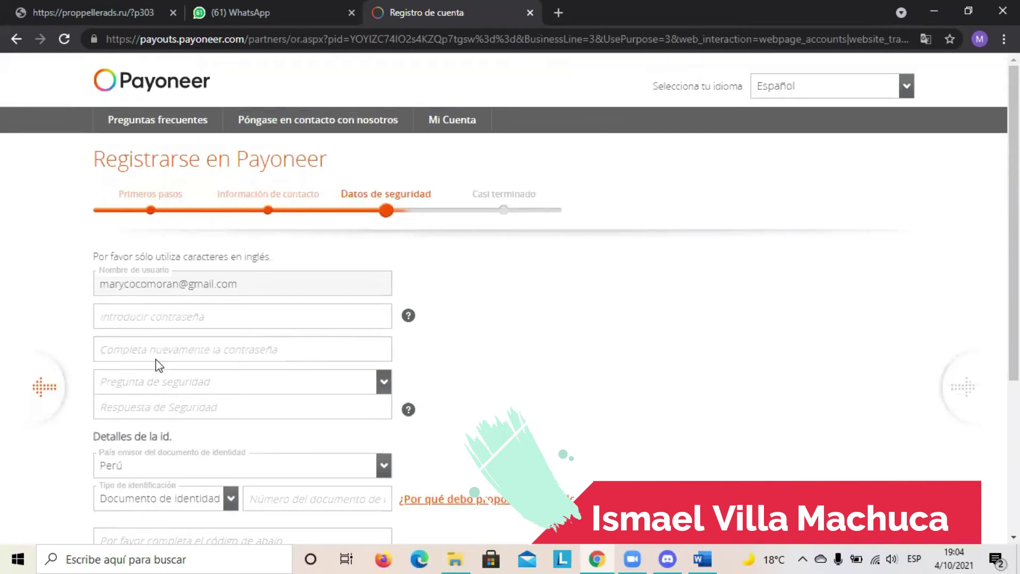
# Enter the account password, then begin retyping it in the confirmation field
pyautogui.click(183, 319)
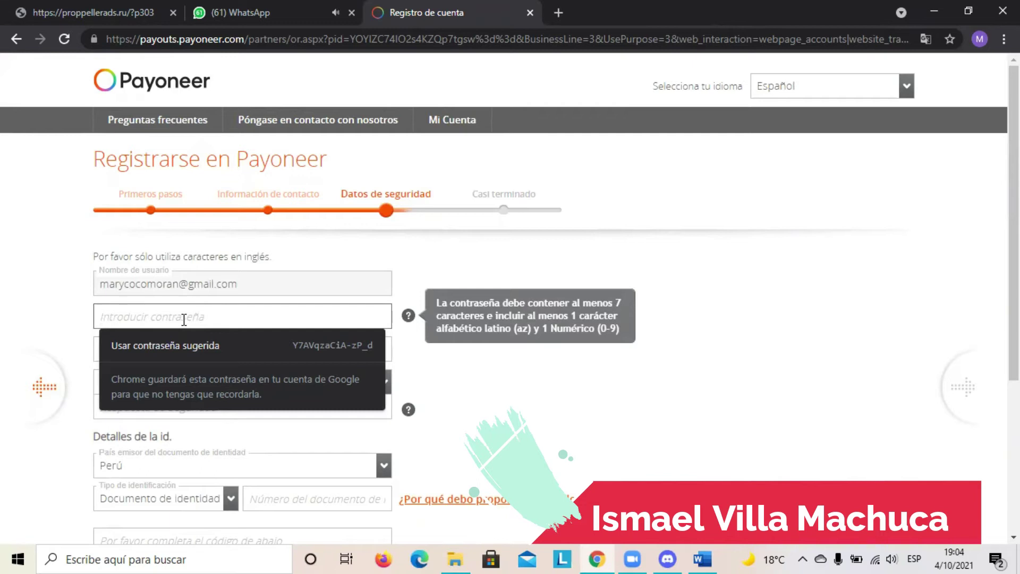
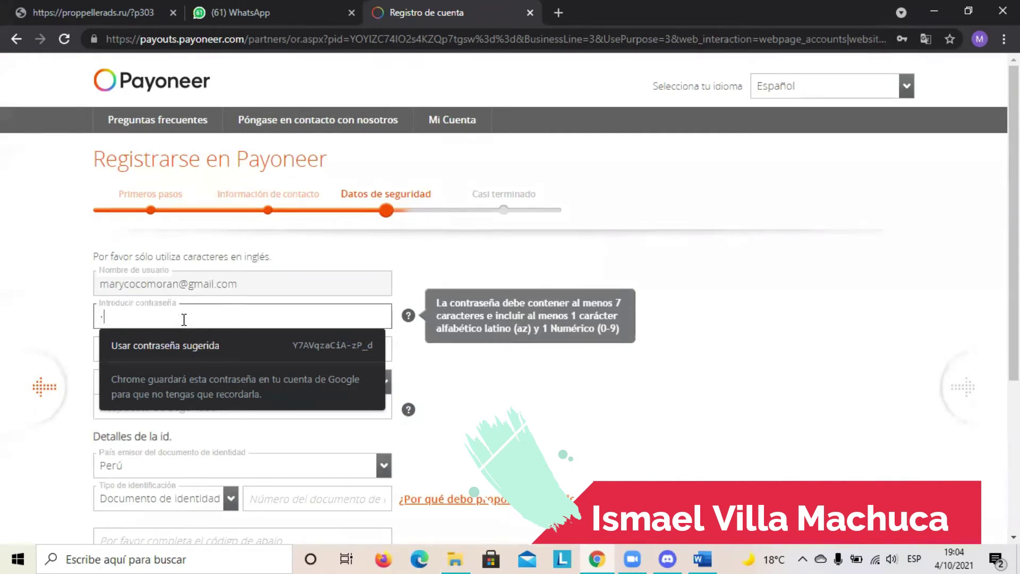
pyautogui.press('BackSpace')
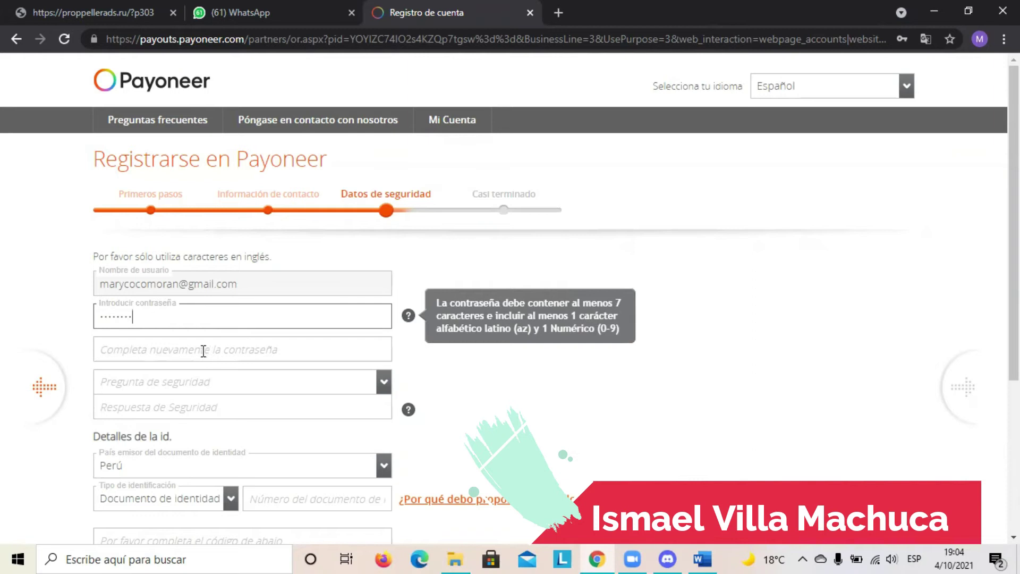
pyautogui.click(188, 350)
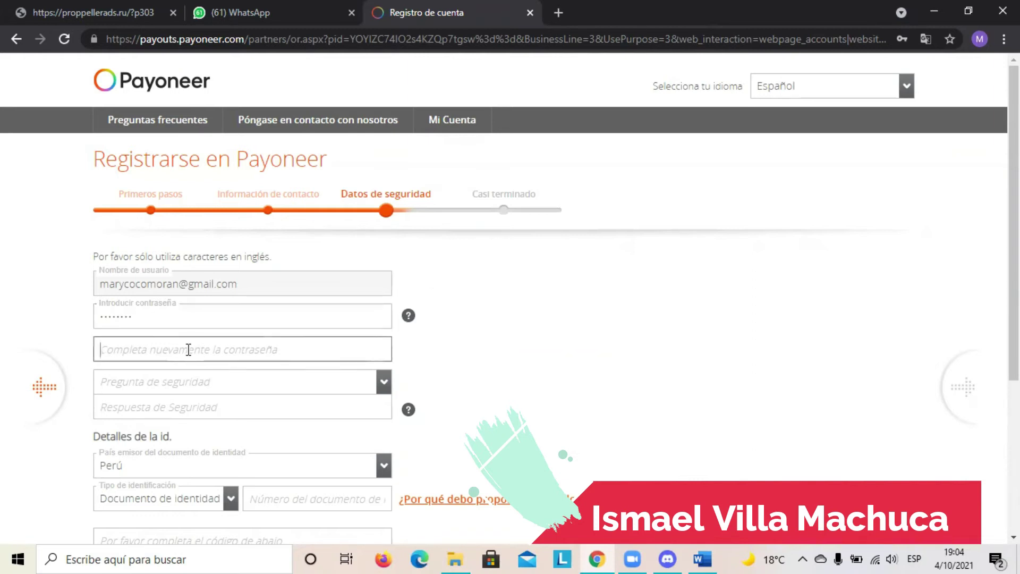
pyautogui.write('•')
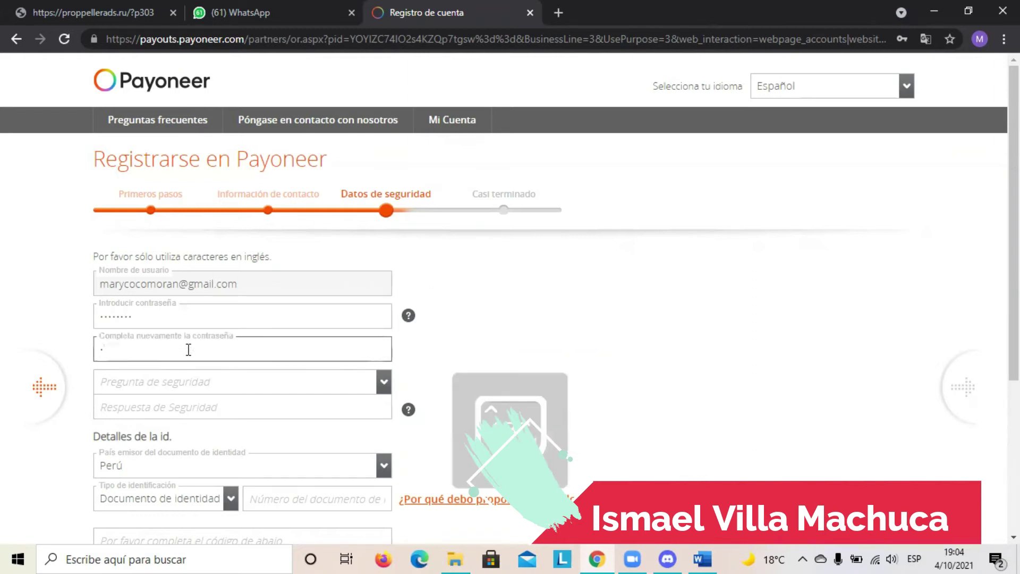
pyautogui.write('•••••••')
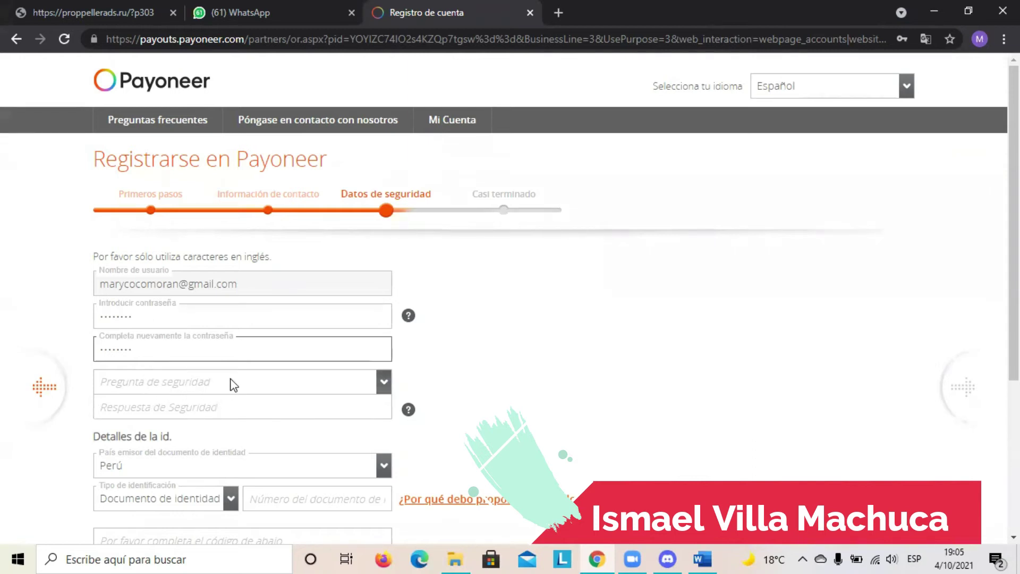
# Select '¿En qué ciudad nació su padre?', type its answer, and clear the mismatched password confirmation
pyautogui.click(381, 382)
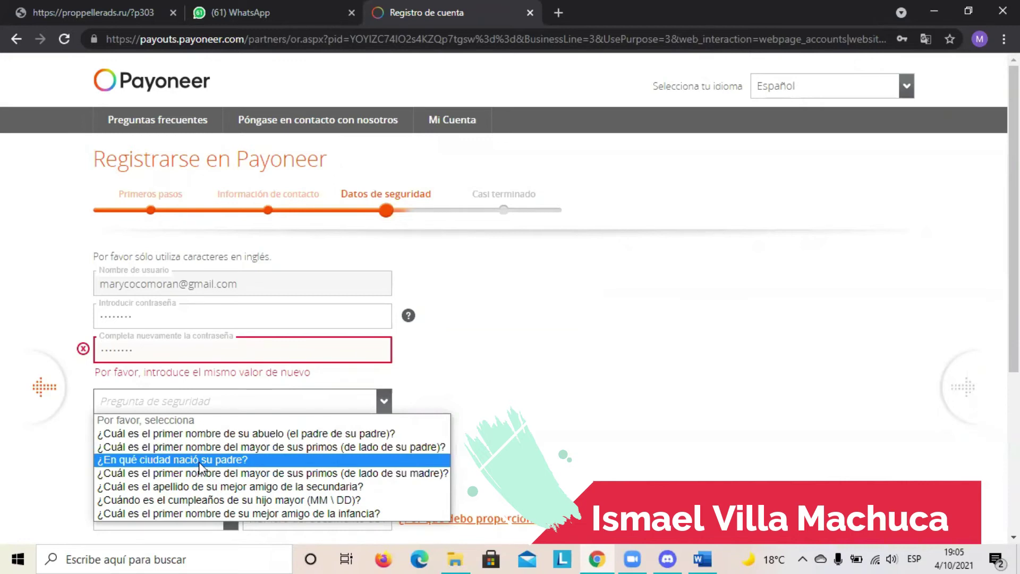
pyautogui.click(242, 460)
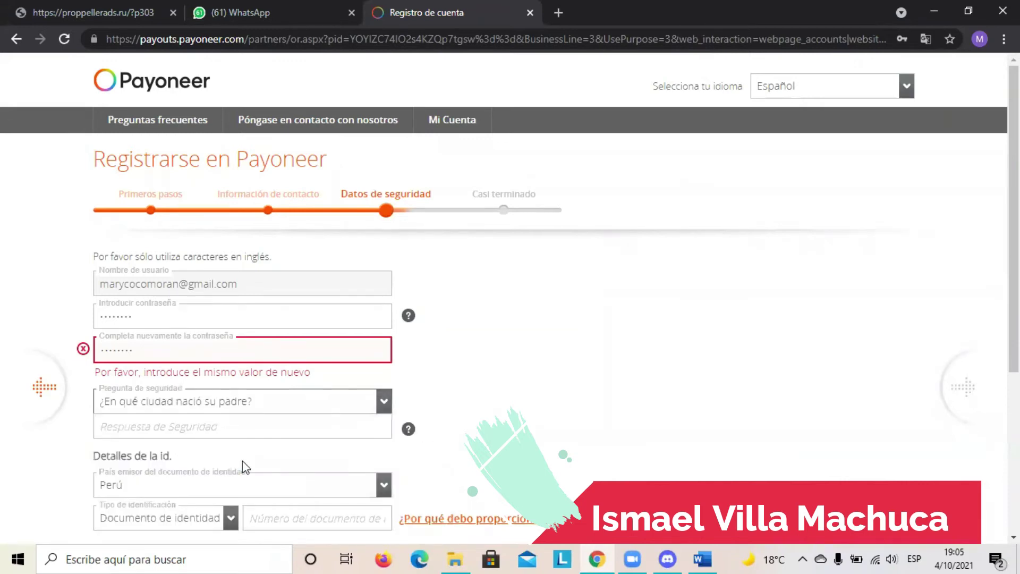
pyautogui.click(225, 403)
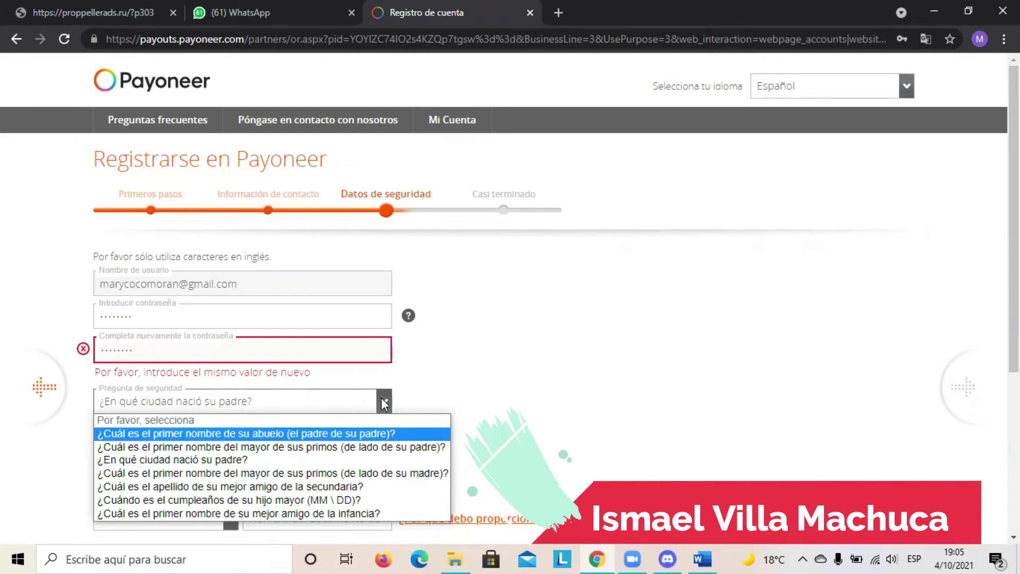
pyautogui.click(487, 395)
pyautogui.click(179, 426)
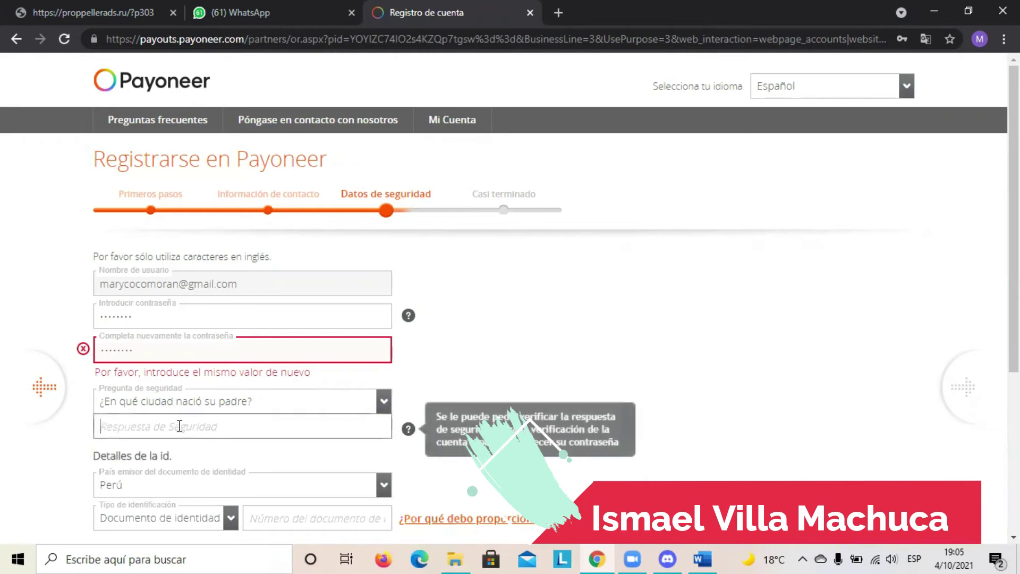
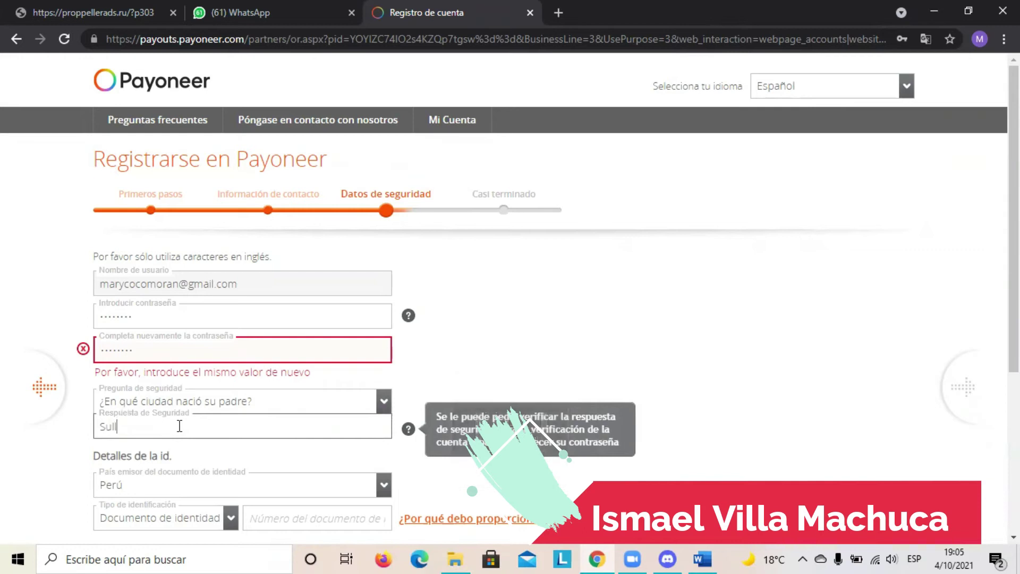
pyautogui.click(197, 350)
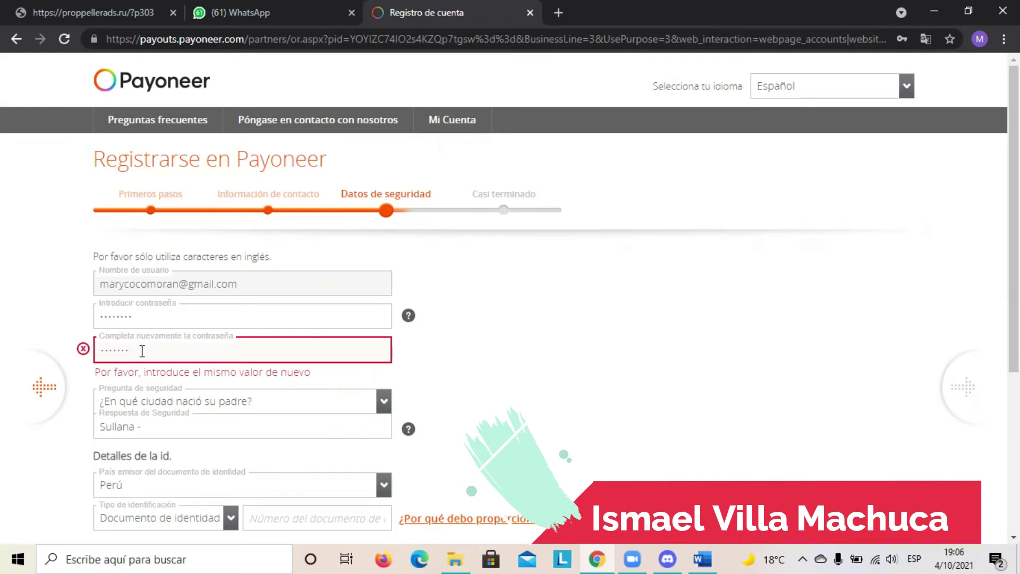
pyautogui.press('BackSpace')
pyautogui.press('BackSpace')
pyautogui.press('BackSpace')
pyautogui.press('BackSpace')
pyautogui.press('BackSpace')
pyautogui.press('BackSpace')
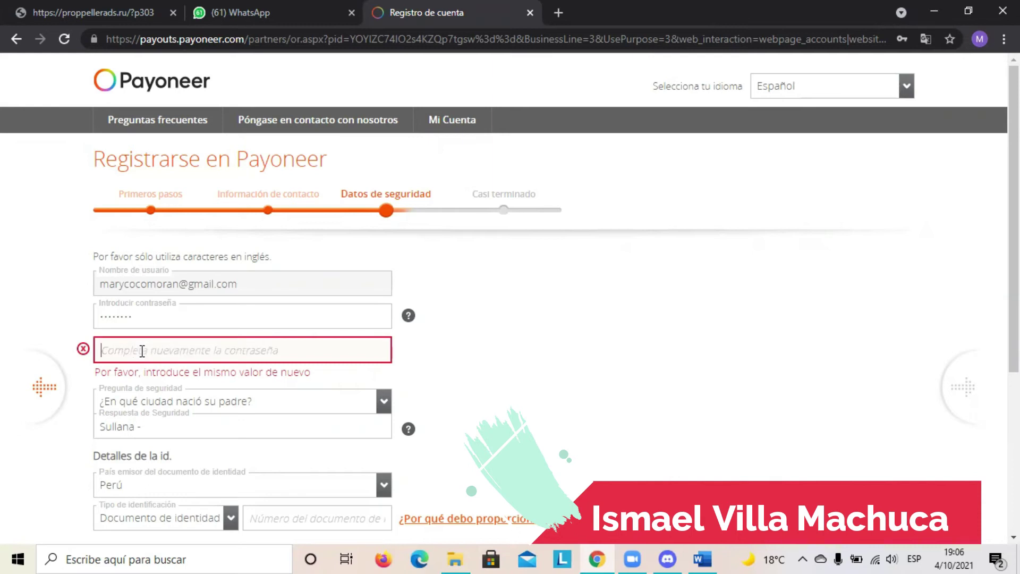
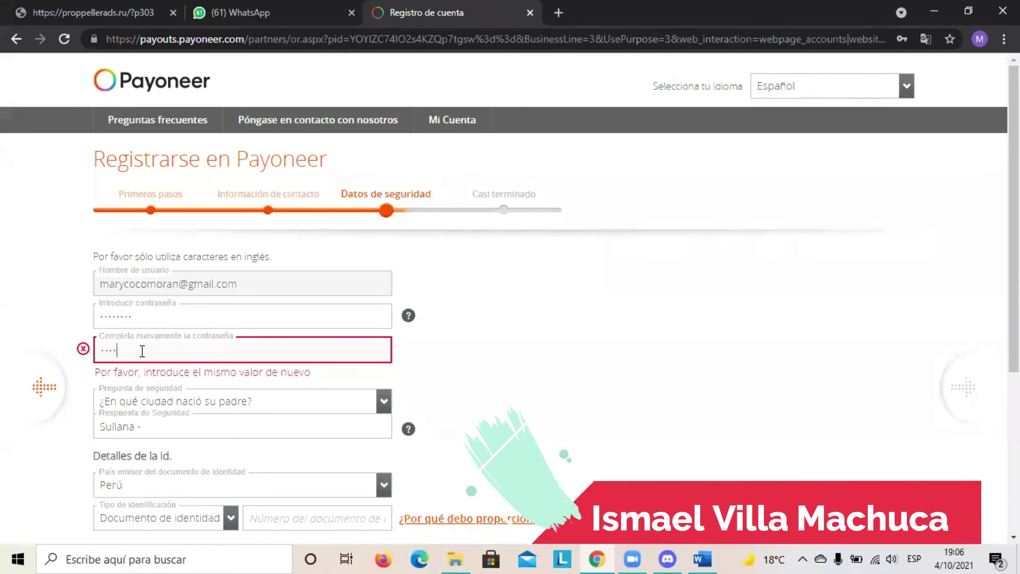
# Keep Documento de identidad as the ID type and enter the applicant's identity document number
pyautogui.click(254, 422)
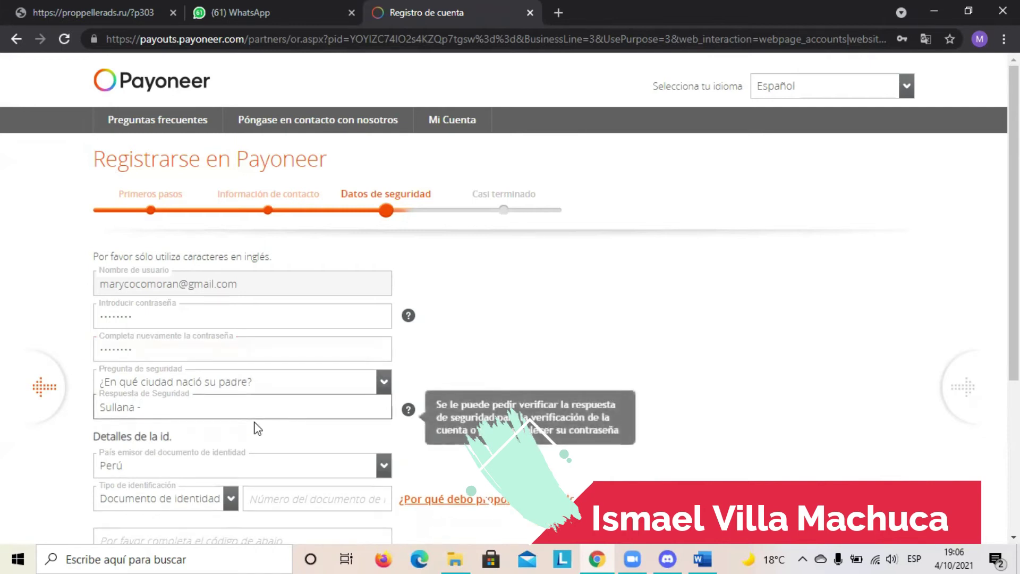
pyautogui.scroll(-1, 233, 415)
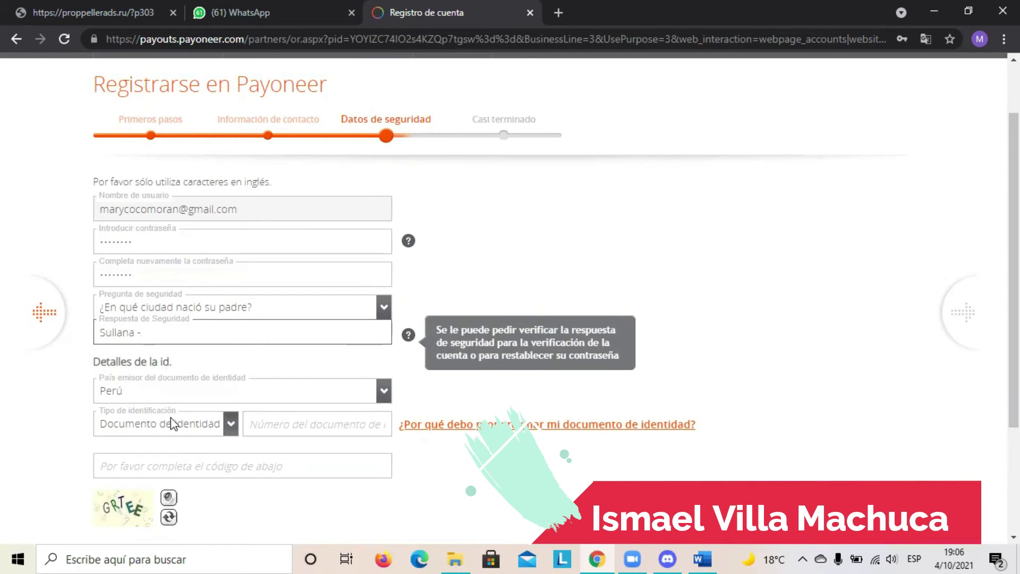
pyautogui.click(231, 426)
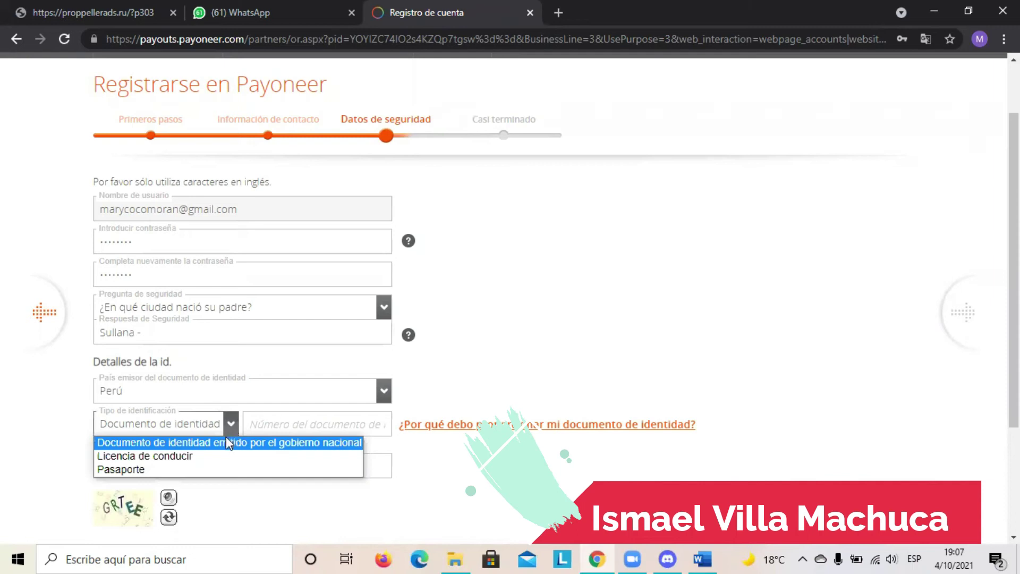
pyautogui.click(241, 442)
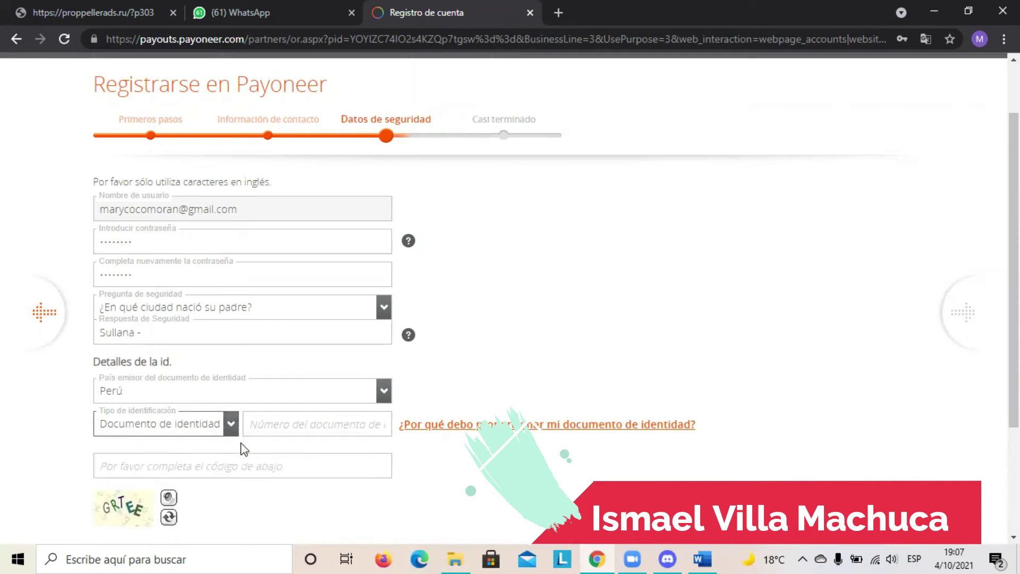
pyautogui.click(281, 428)
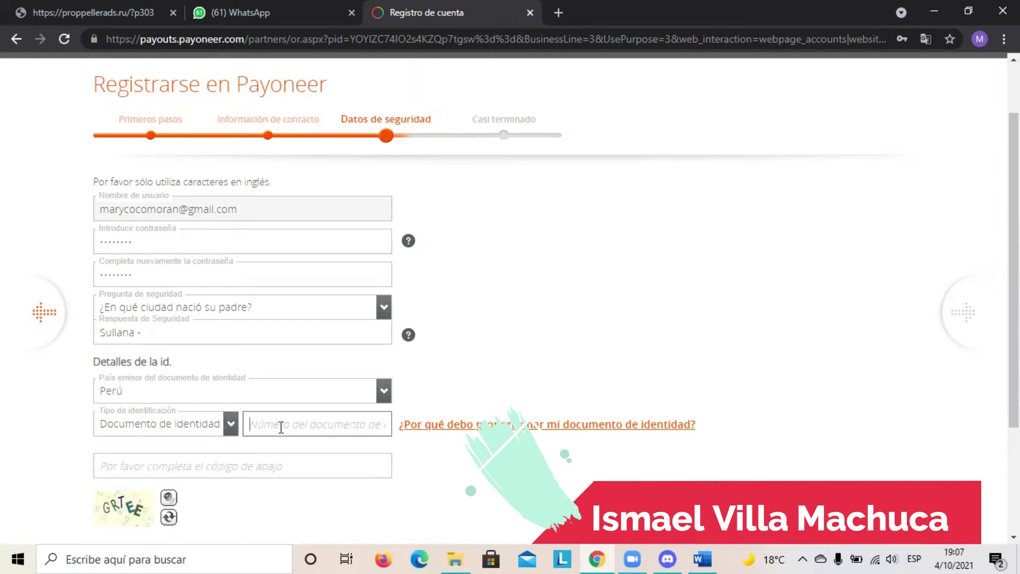
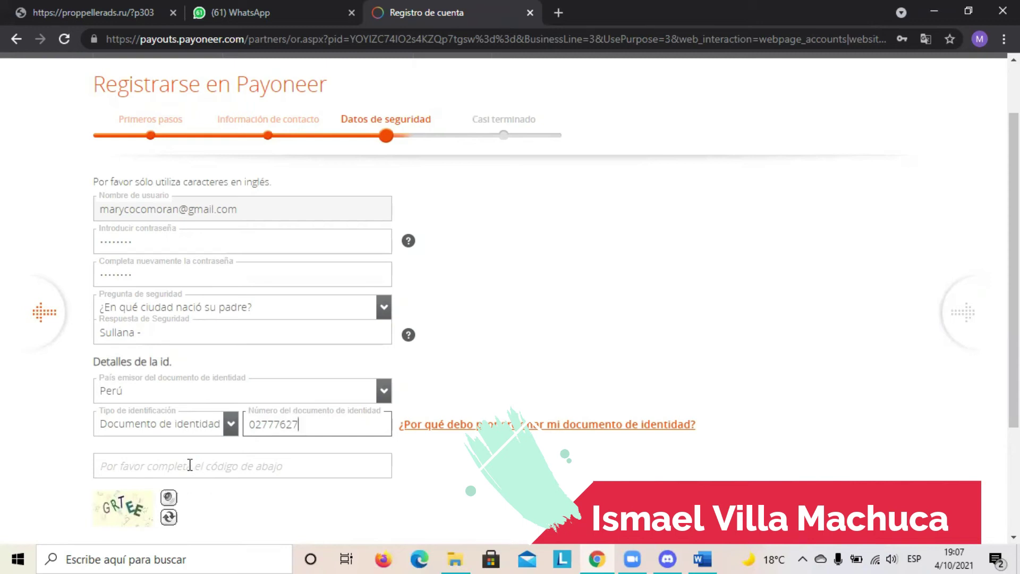
# Enter the code shown in the verification image and continue with SIGUIENTE
pyautogui.click(165, 466)
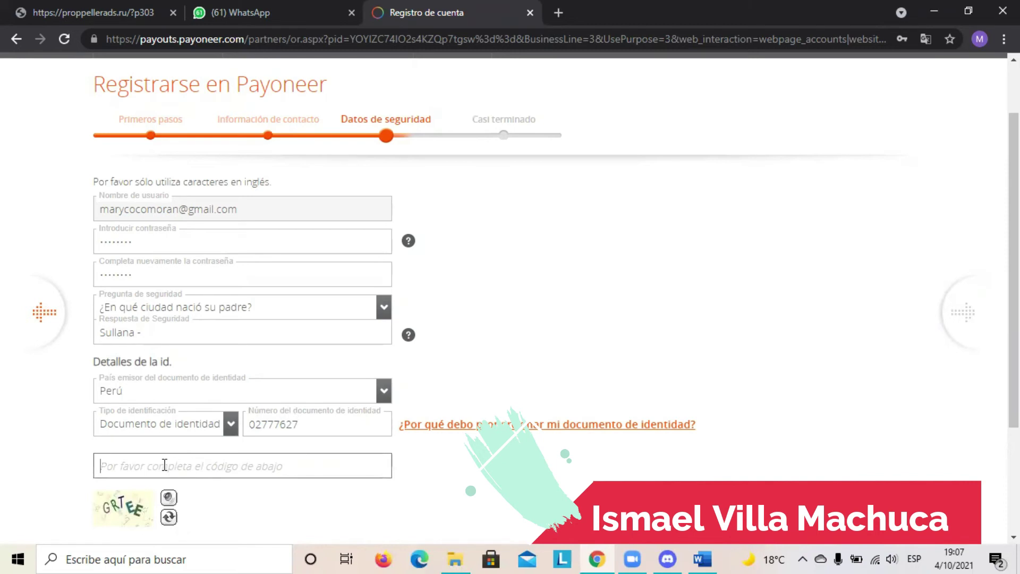
pyautogui.write('G')
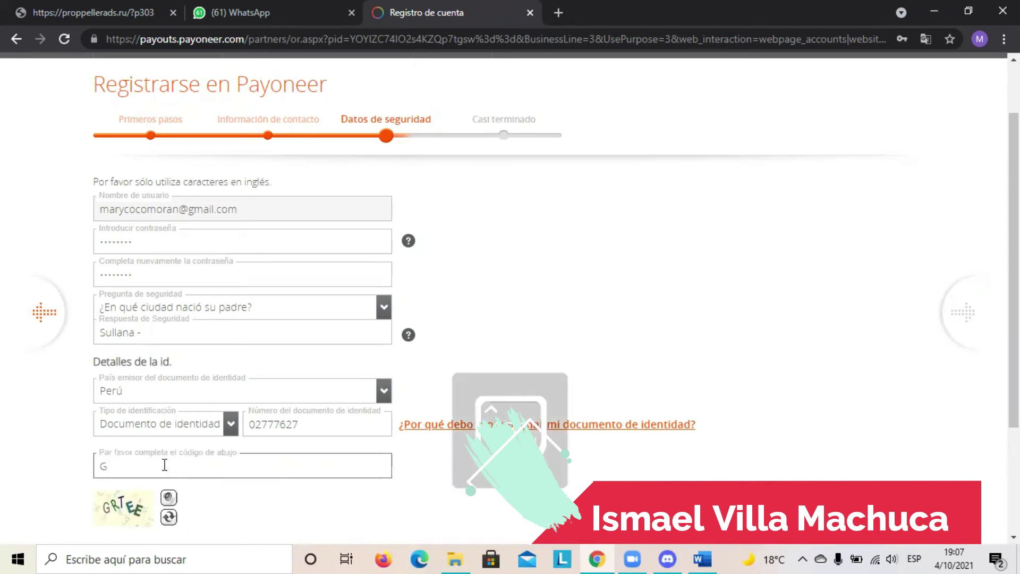
pyautogui.write('RTEE')
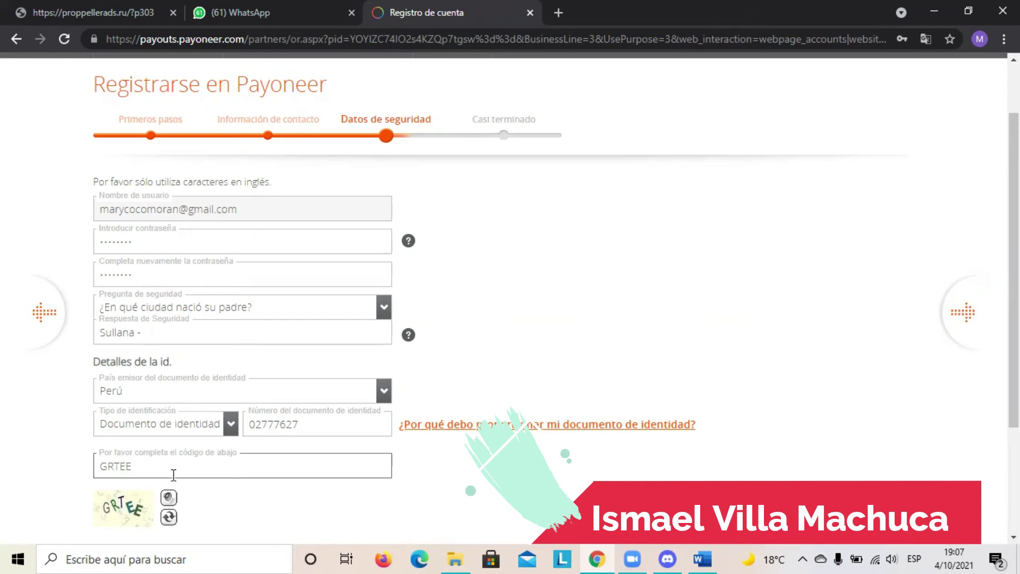
pyautogui.scroll(-3, 174, 473)
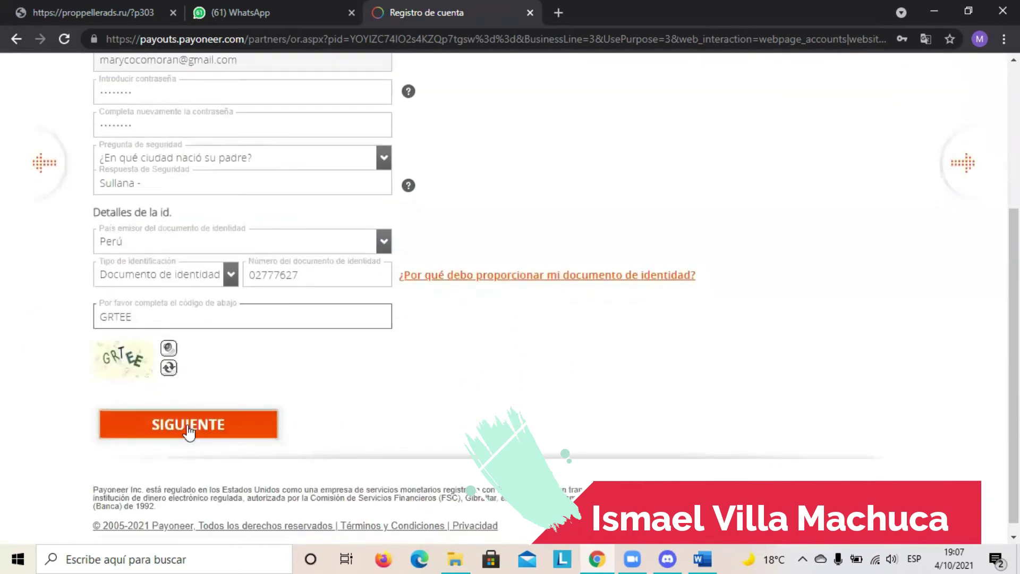
pyautogui.click(190, 423)
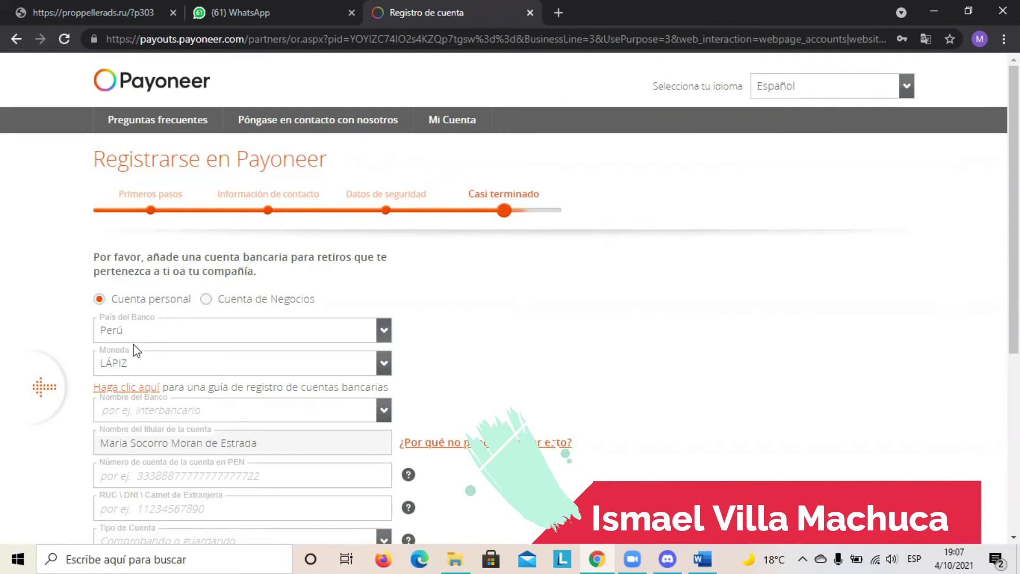
# Choose Dólar estadounidense as the bank account currency in Moneda
pyautogui.scroll(-1, 171, 342)
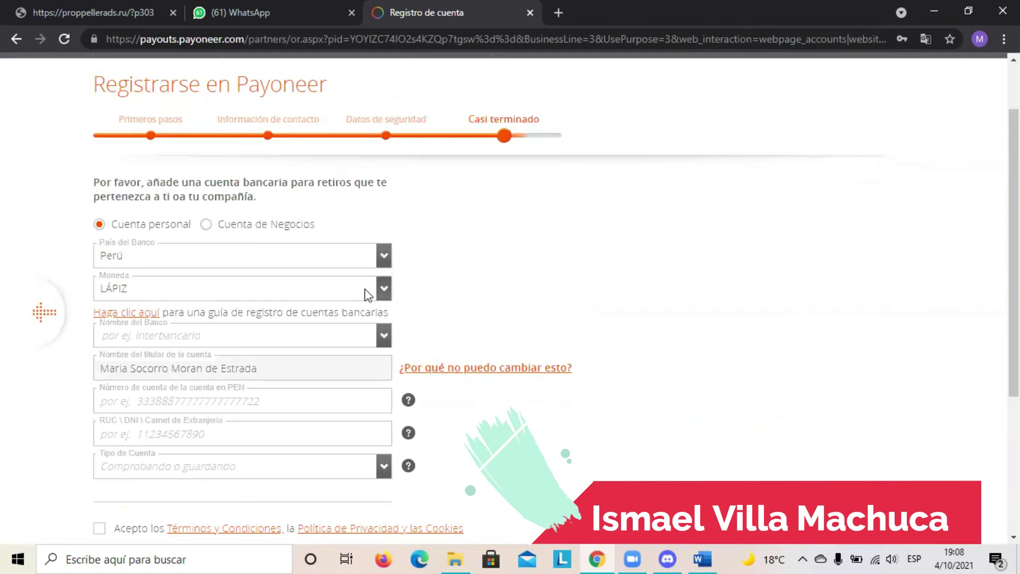
pyautogui.click(382, 288)
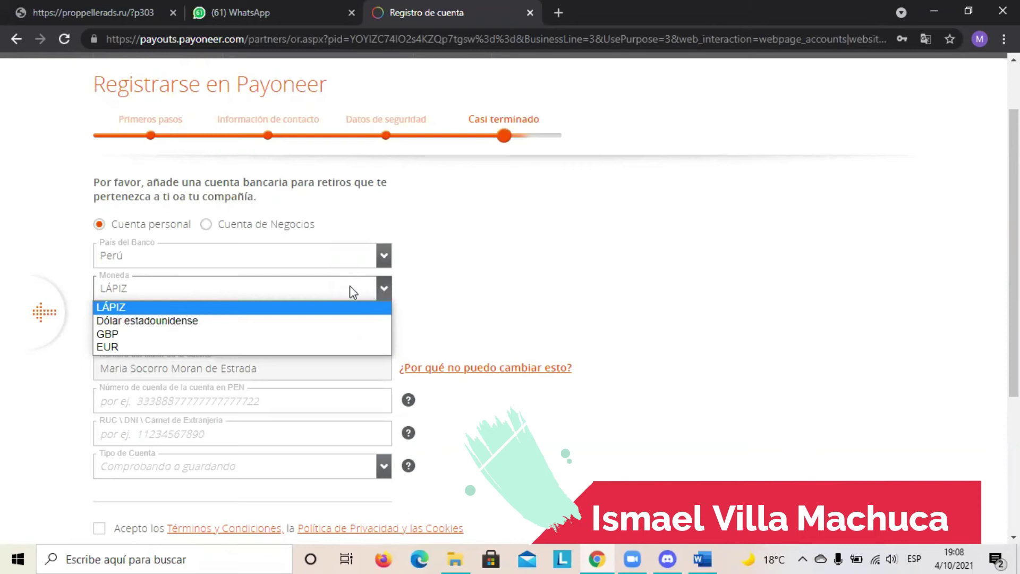
pyautogui.click(198, 325)
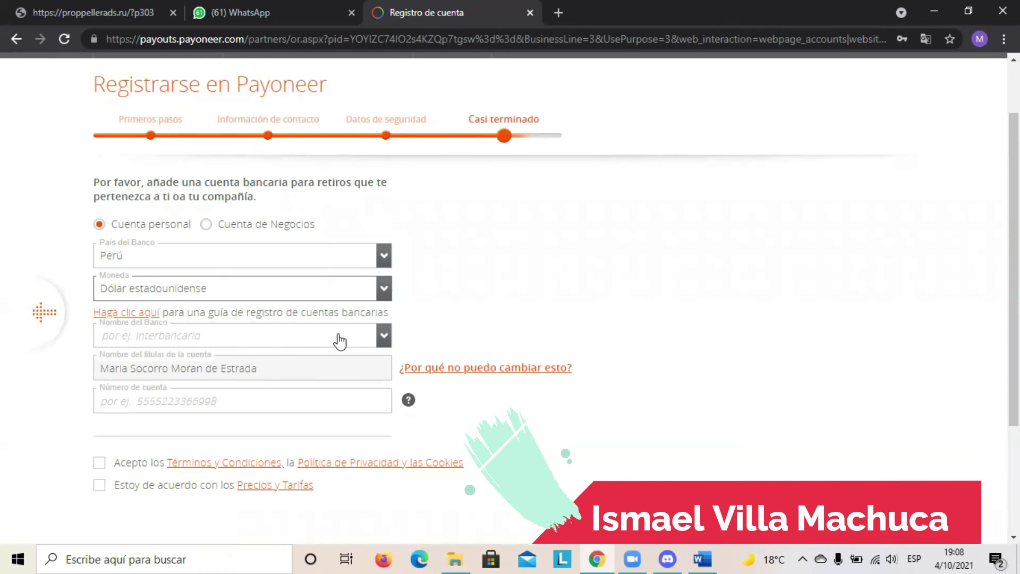
# Pick Banco de crédito del Perú (BCP) in the Nombre del Banco list
pyautogui.click(383, 339)
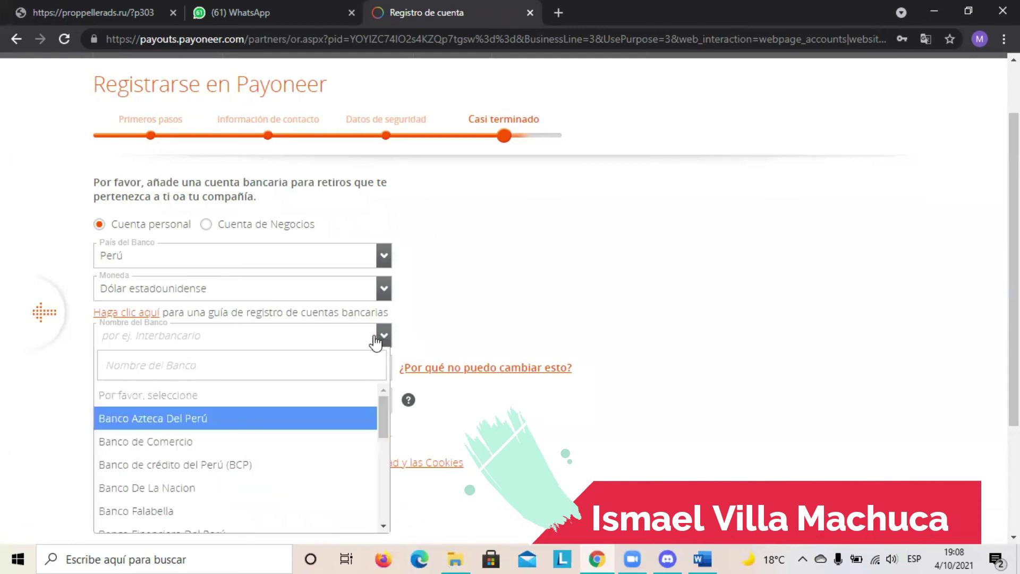
pyautogui.click(249, 466)
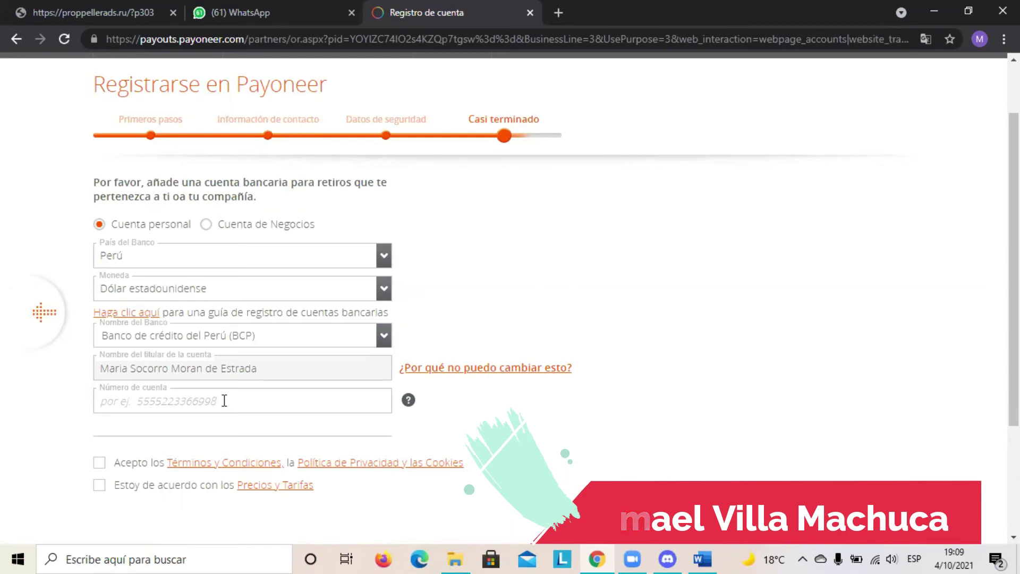
# Enter the bank account number in the Número de cuenta field
pyautogui.click(224, 400)
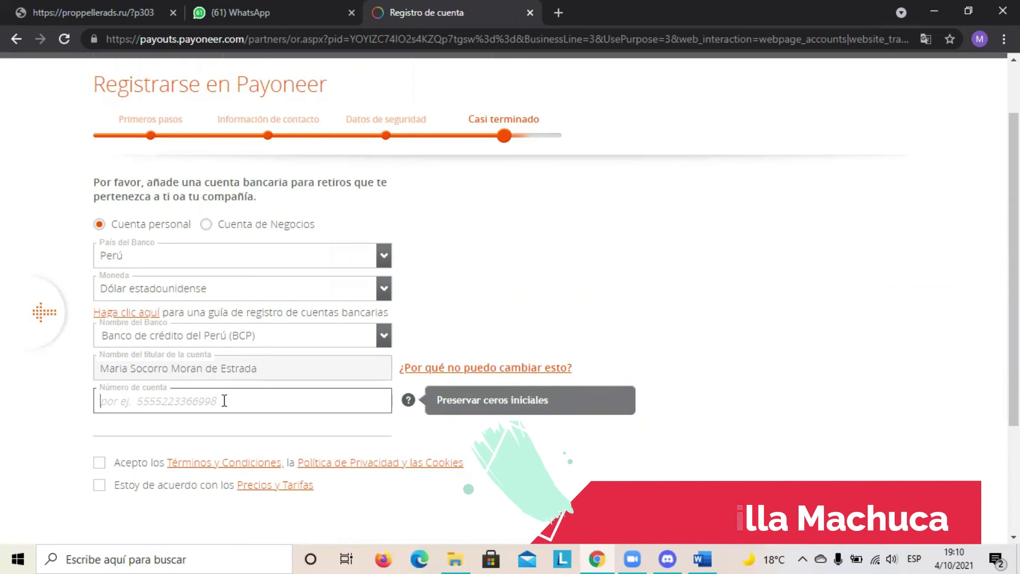
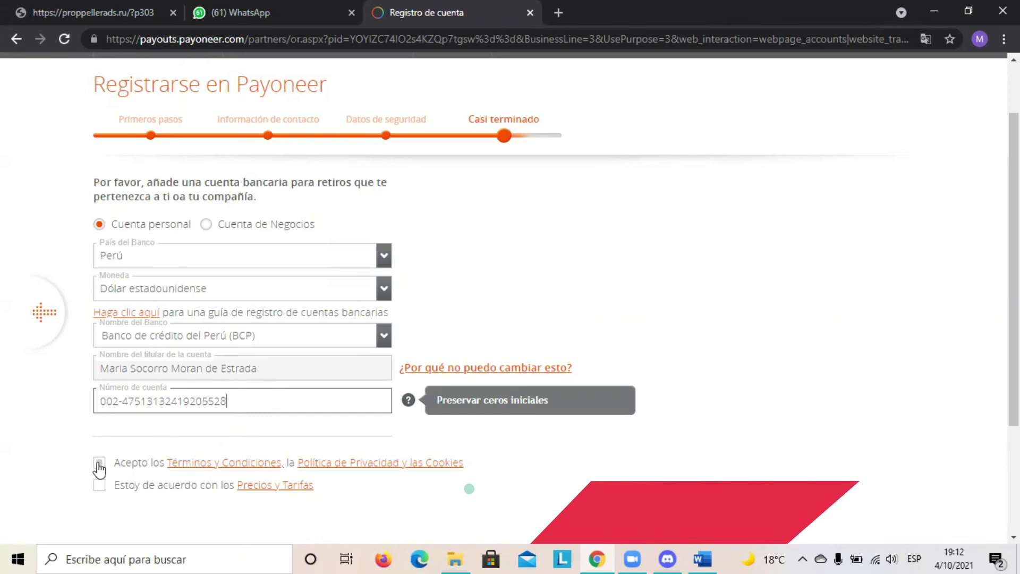
# Remove the hyphen from the account number and tick both the terms and Precios y Tarifas boxes
pyautogui.click(99, 466)
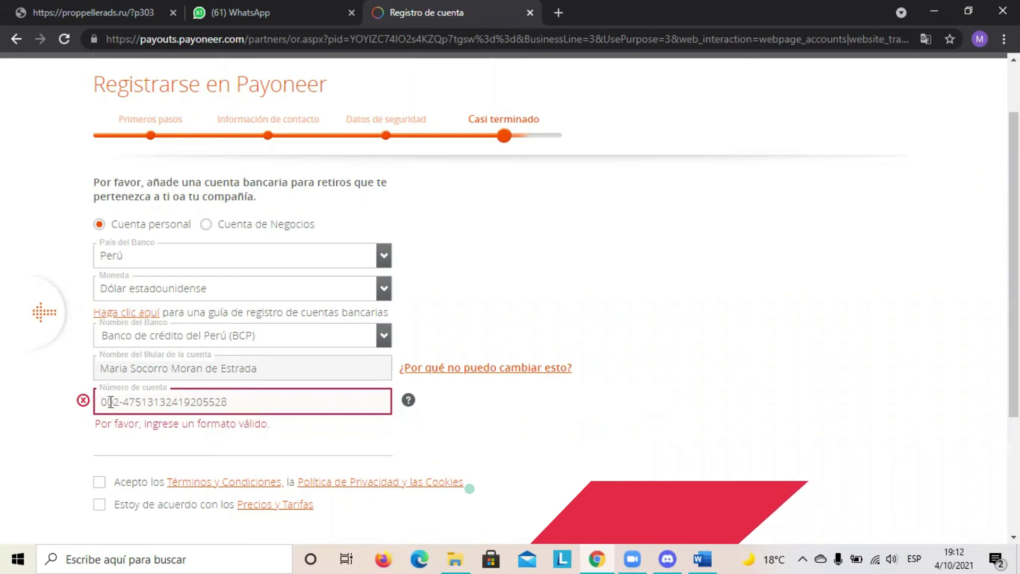
pyautogui.click(123, 401)
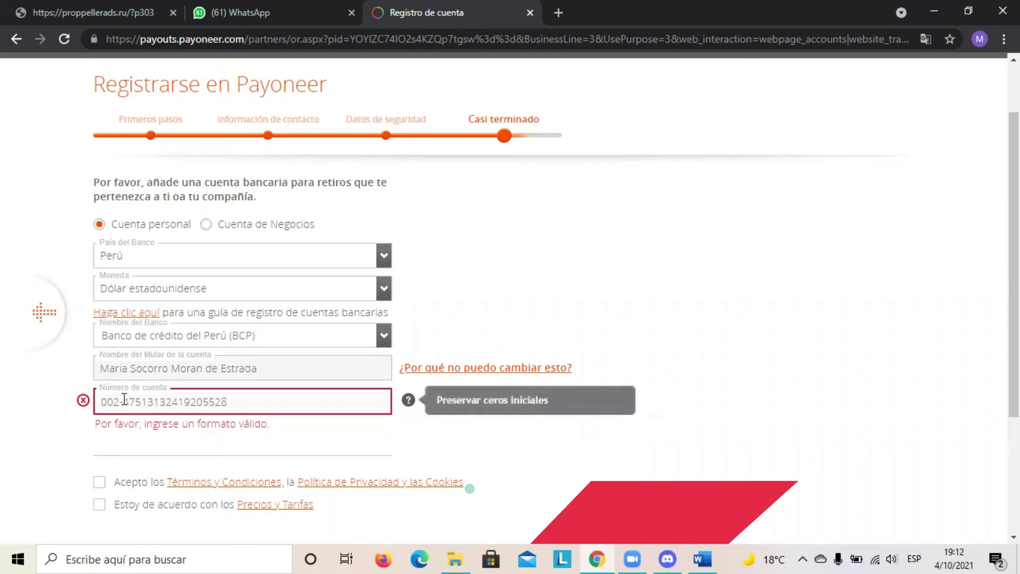
pyautogui.press('BackSpace')
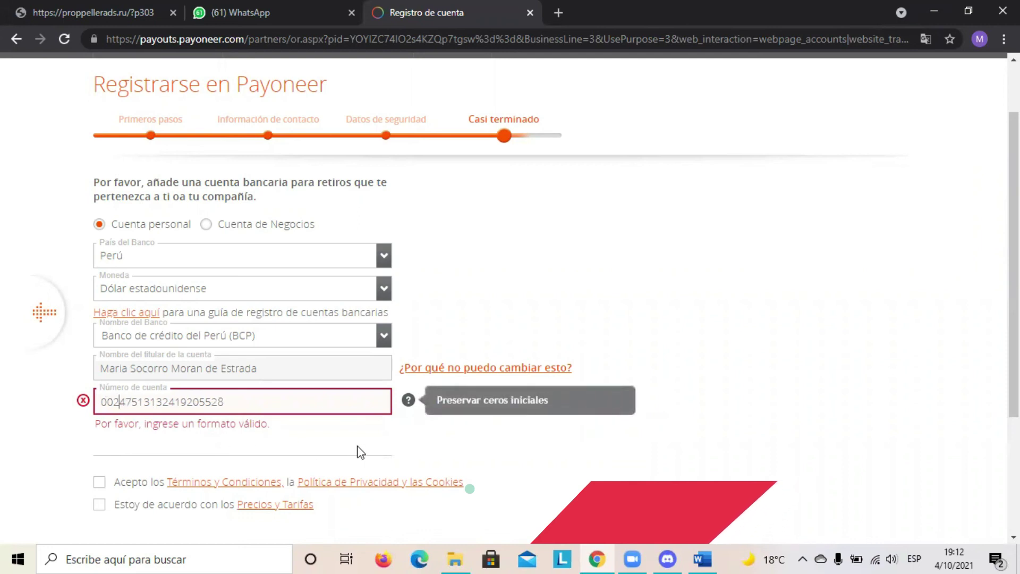
pyautogui.click(409, 432)
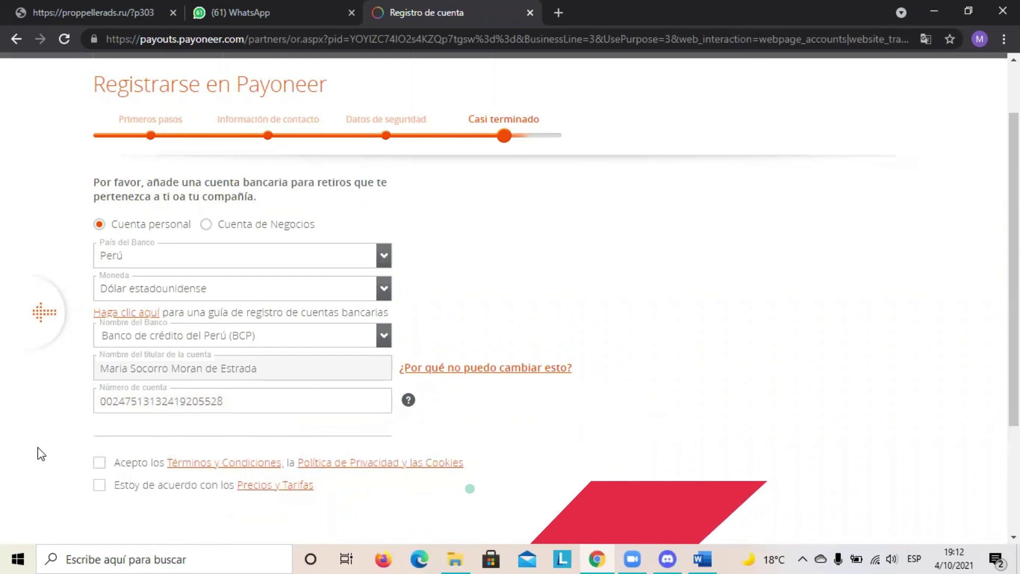
pyautogui.click(98, 464)
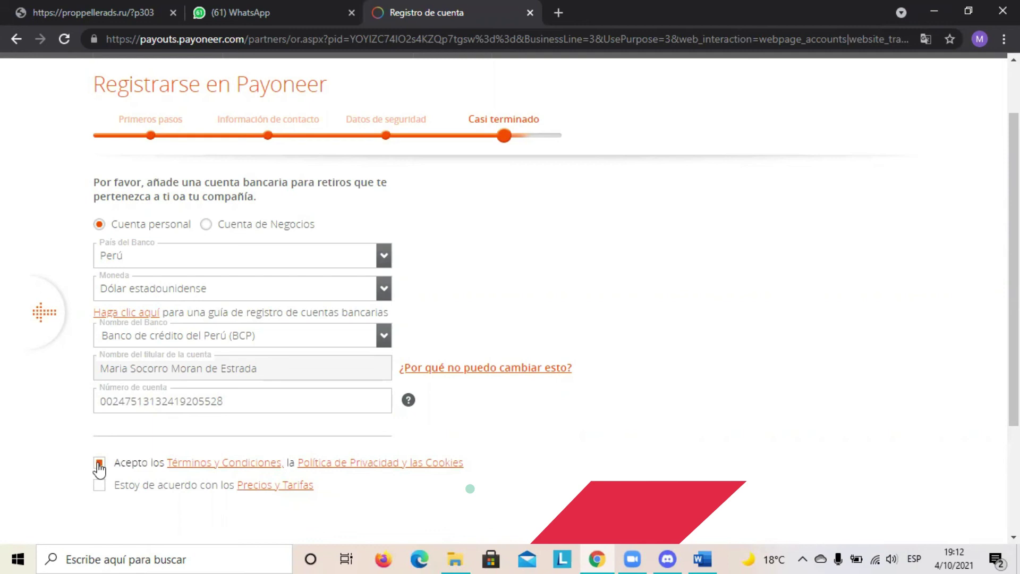
pyautogui.click(99, 486)
pyautogui.scroll(-3, 149, 467)
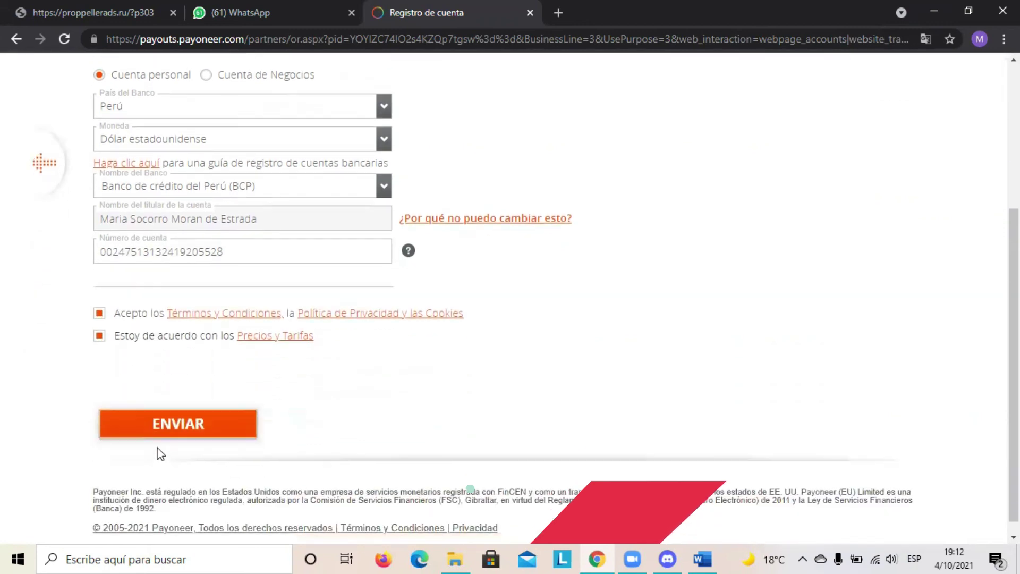
# Submit the registration with ENVIAR and scroll through the ¡Felicidades! confirmation page
pyautogui.click(202, 425)
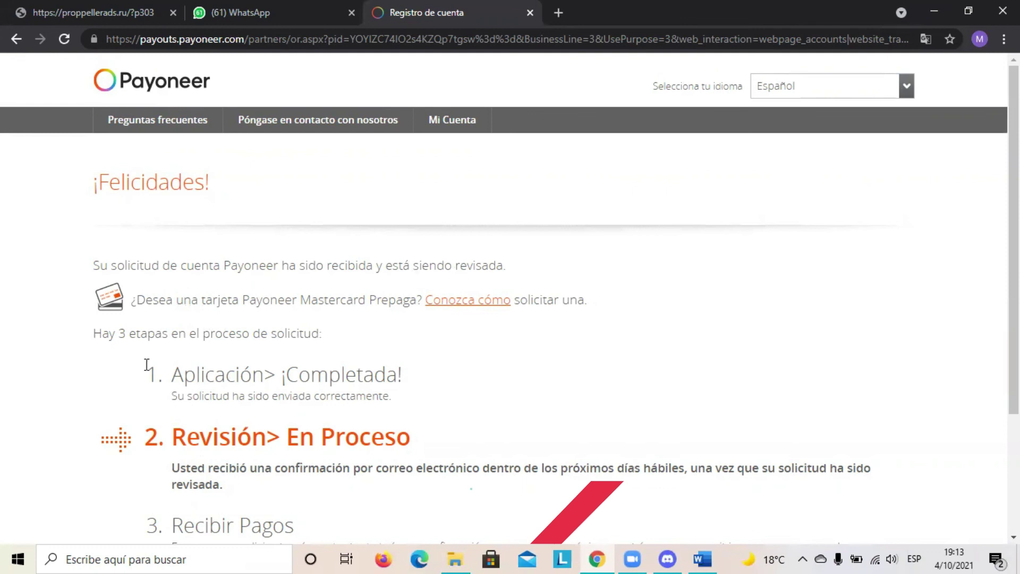
pyautogui.scroll(-1, 420, 347)
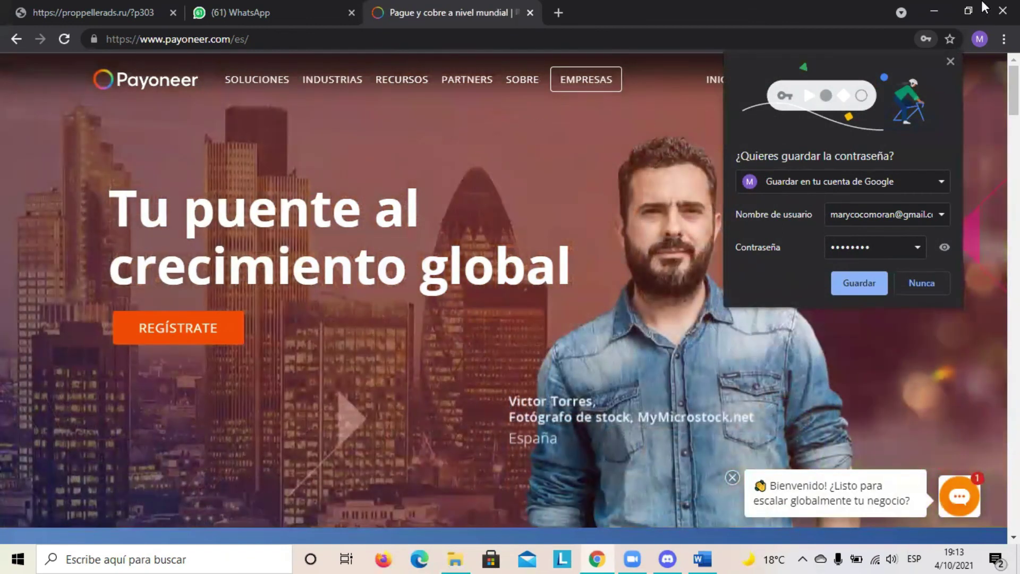
# Restart Chrome and open the Gmail inbox from a new tab
pyautogui.click(1003, 10)
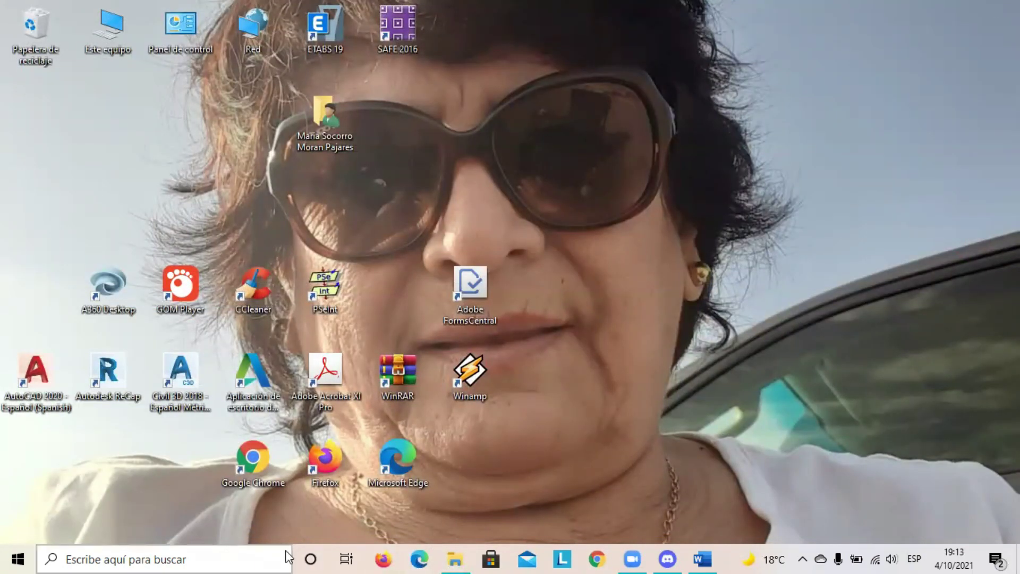
pyautogui.click(600, 558)
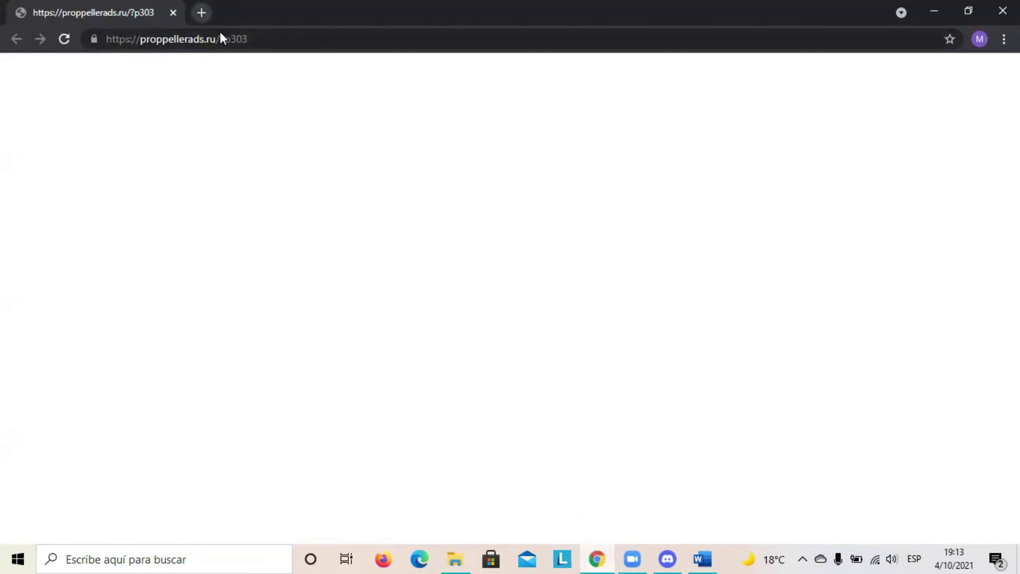
pyautogui.hotkey('ctrl', 't')
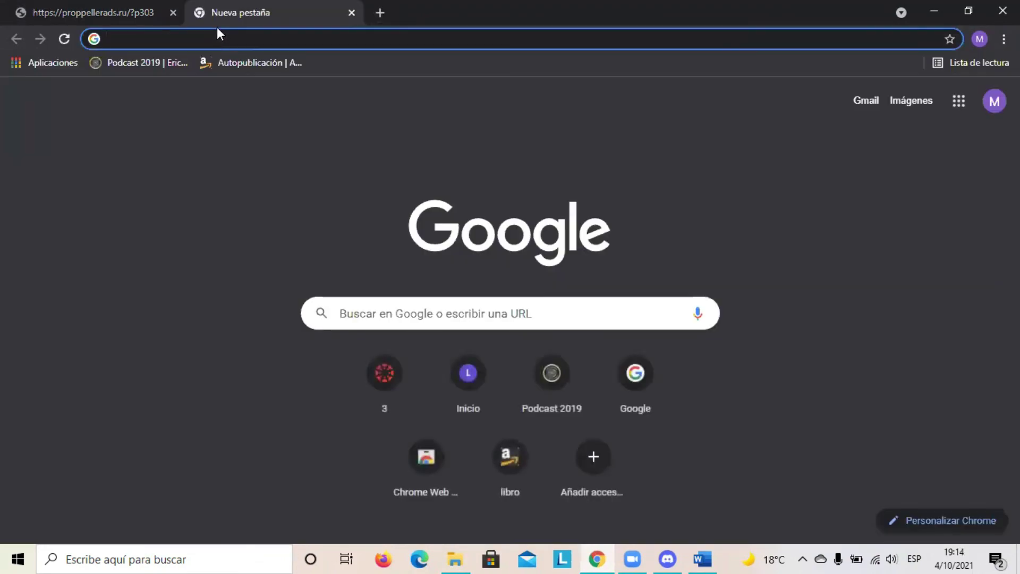
pyautogui.click(866, 101)
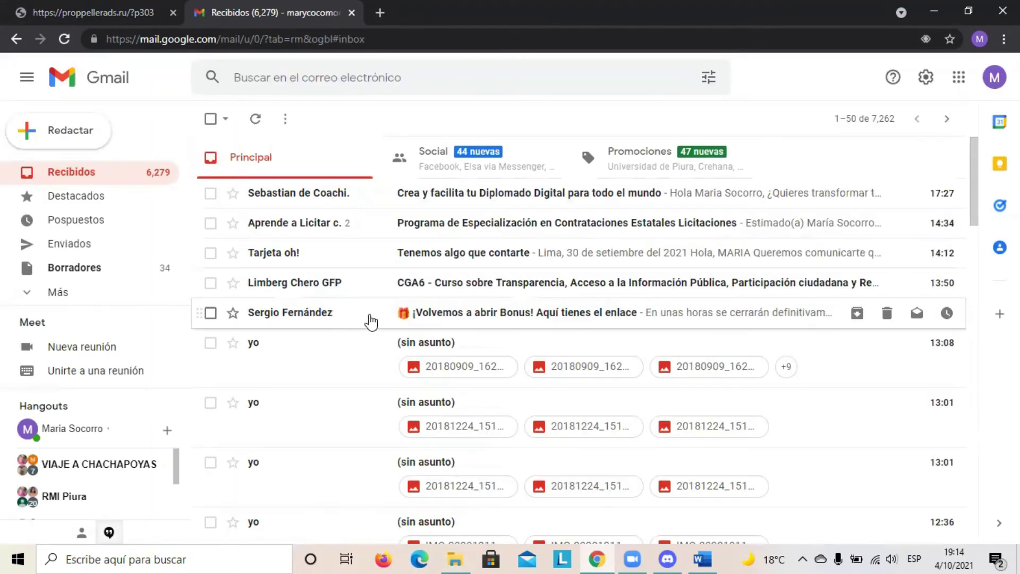